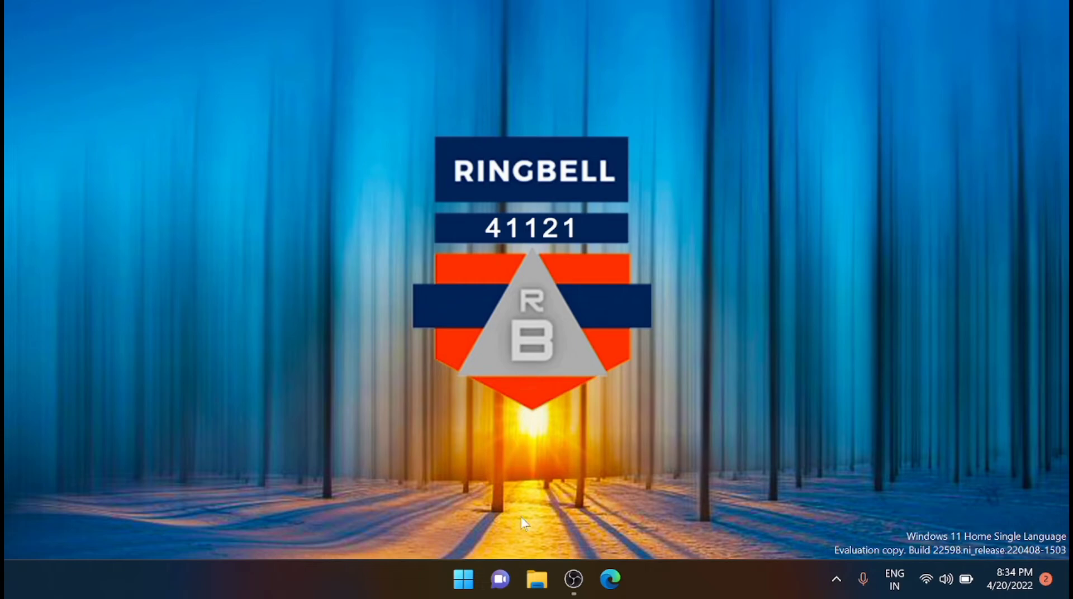
Search the Start menu for 'cmd' and launch Command Prompt as administrator
left_click(464, 582)
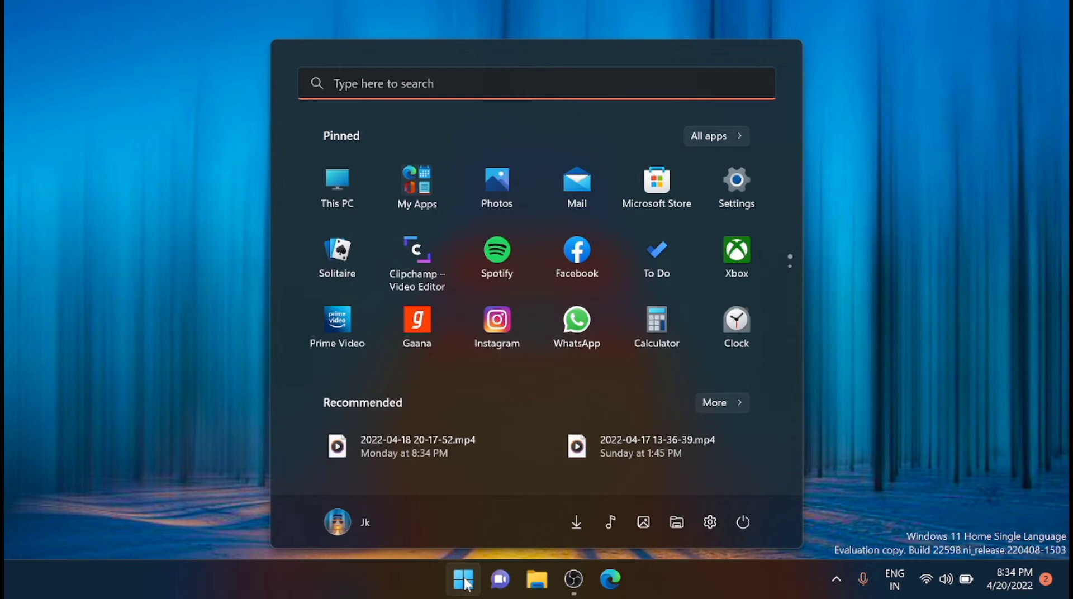
left_click(441, 89)
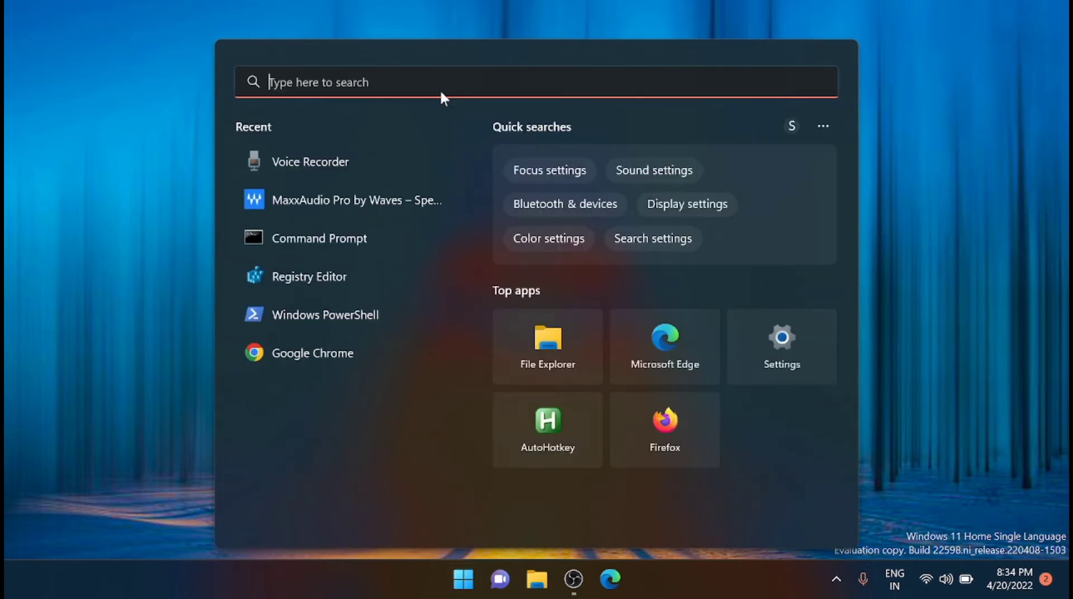
type("c")
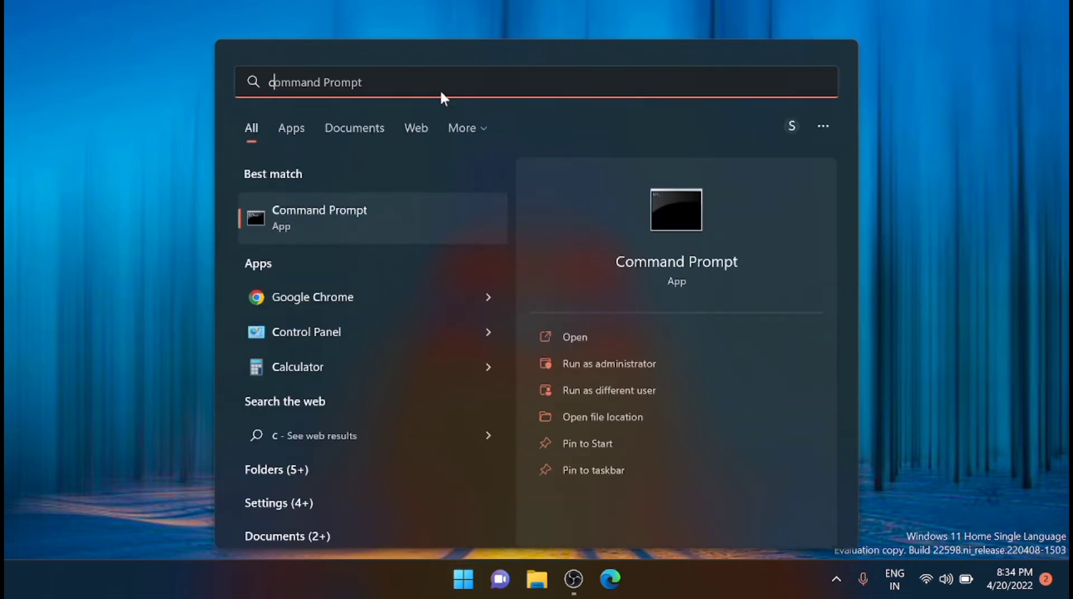
type("md")
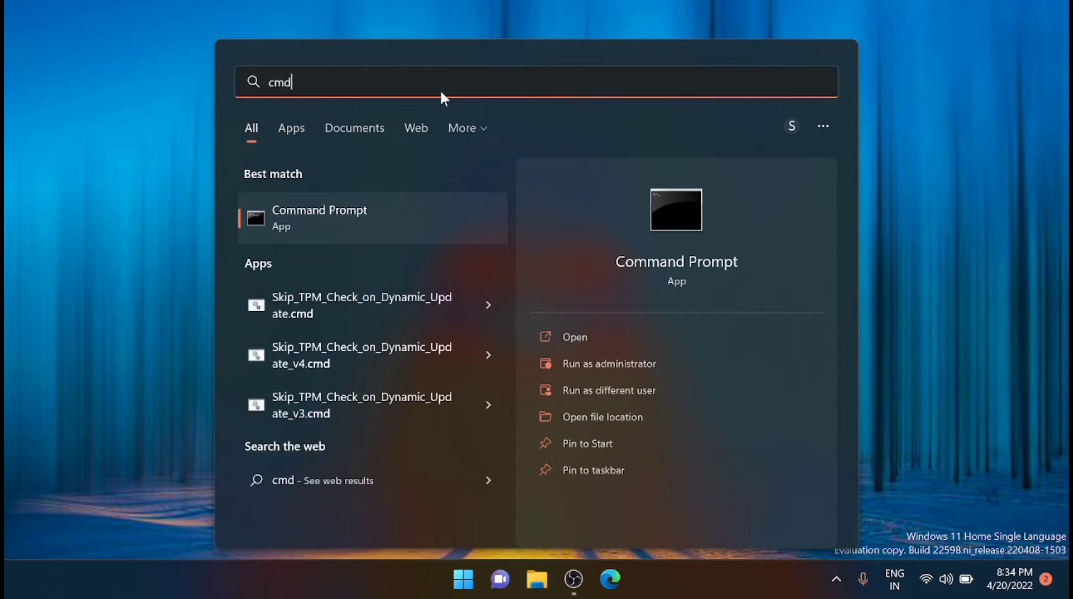
left_click(607, 358)
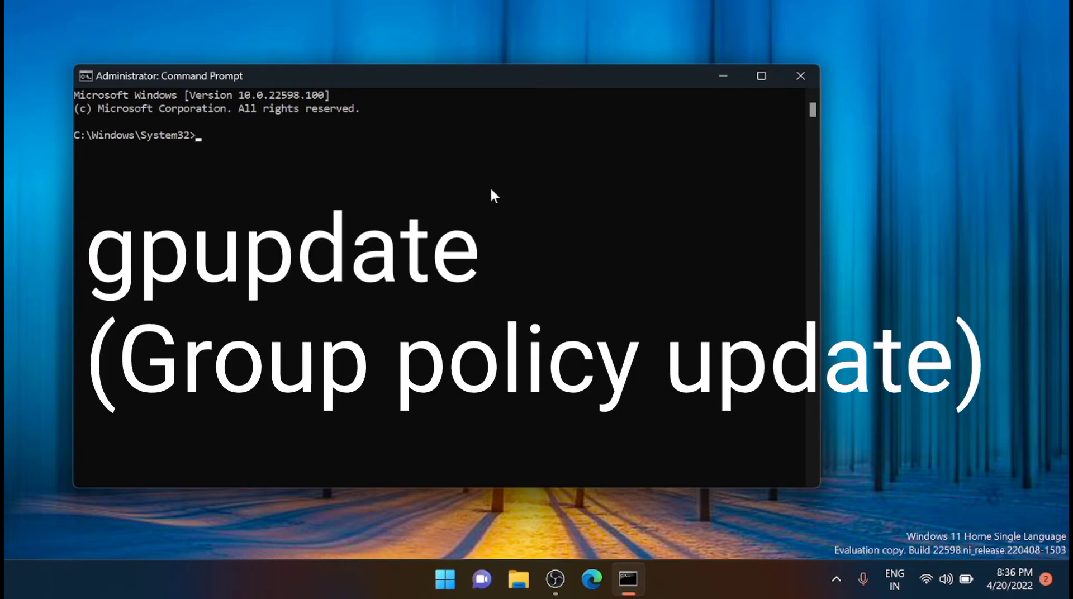
Run gpupdate until computer and user policies both update, then close Command Prompt
type("gpup")
type("date")
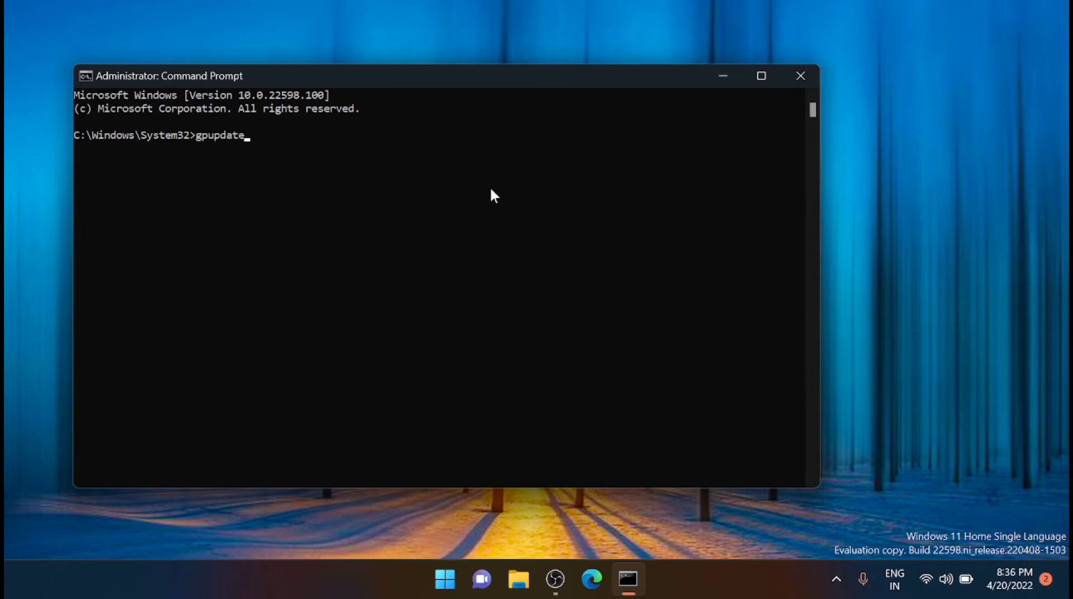
key("Return")
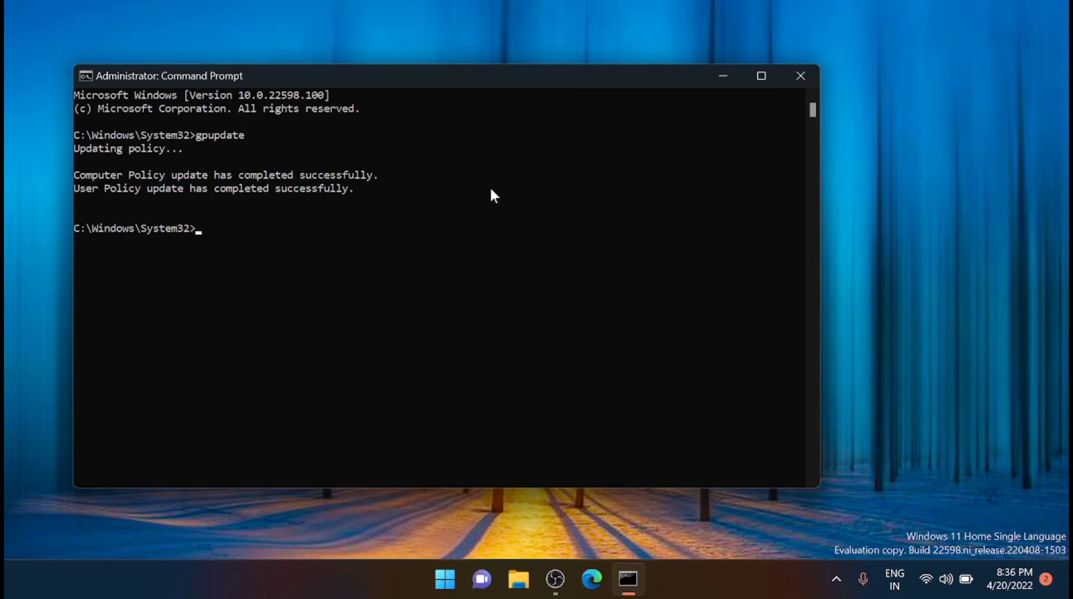
left_click(800, 76)
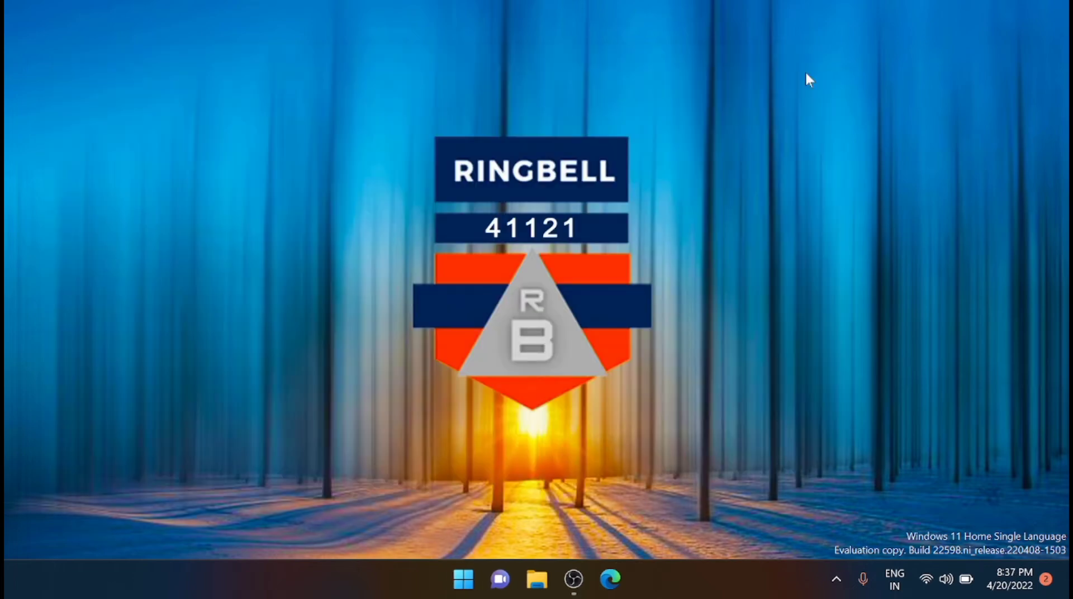
Search the Start menu for 'service' and launch the Services app
left_click(462, 579)
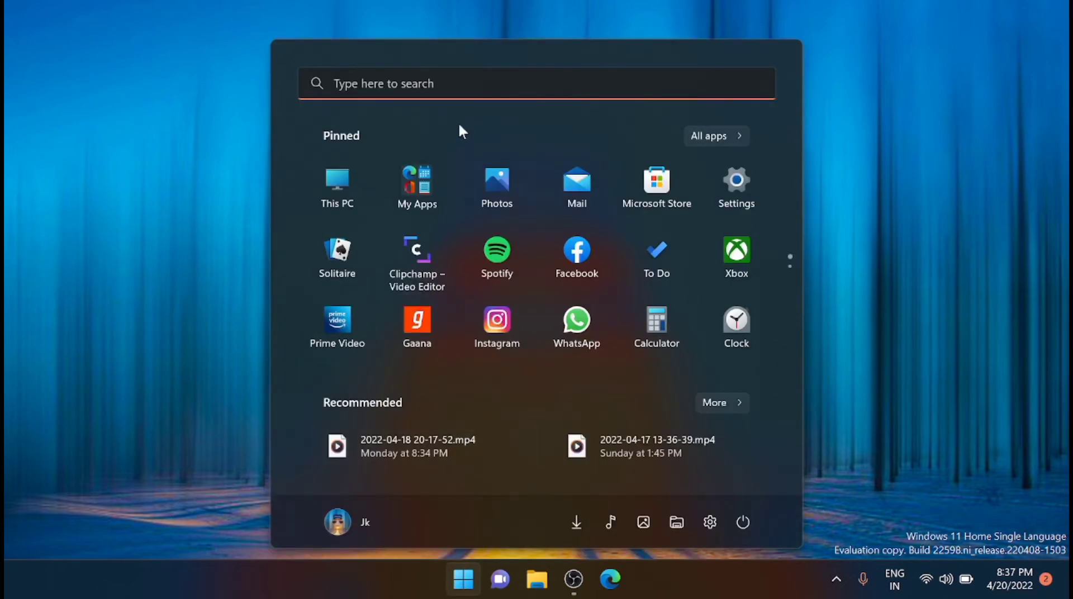
left_click(443, 84)
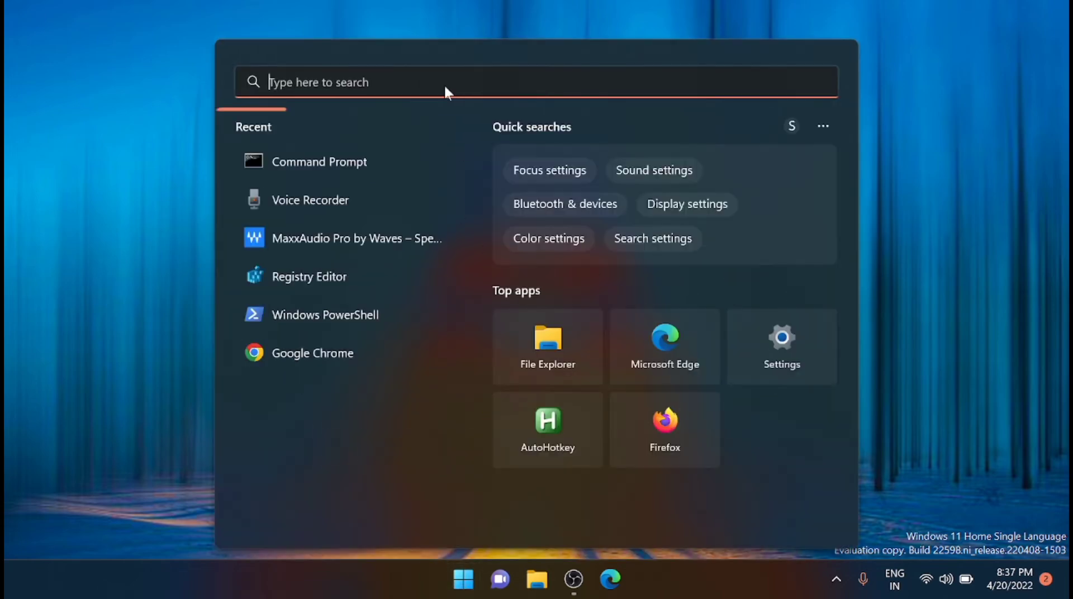
type("servi")
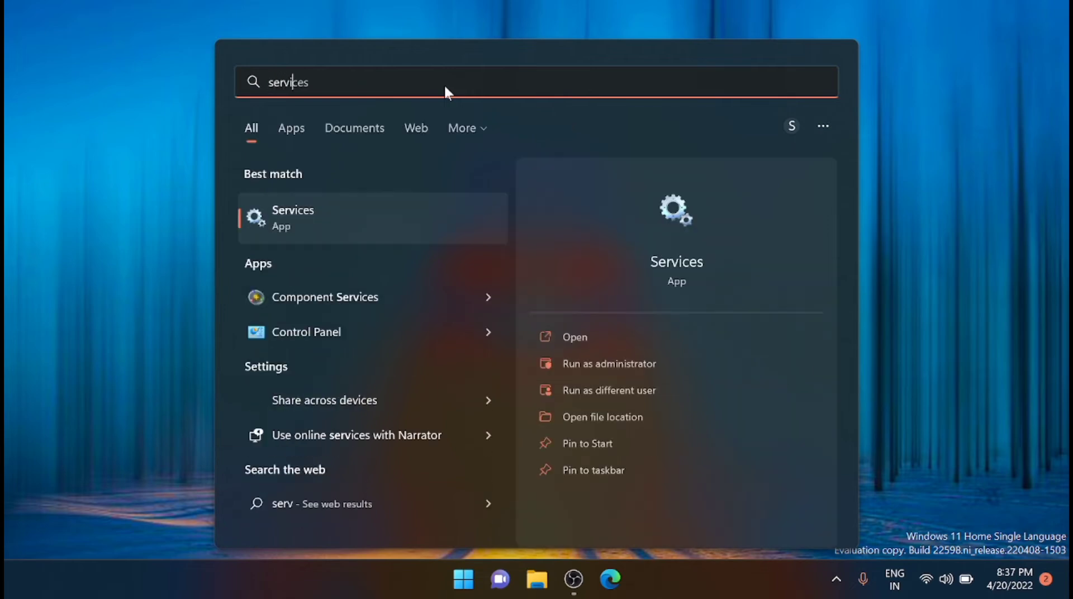
type("ce")
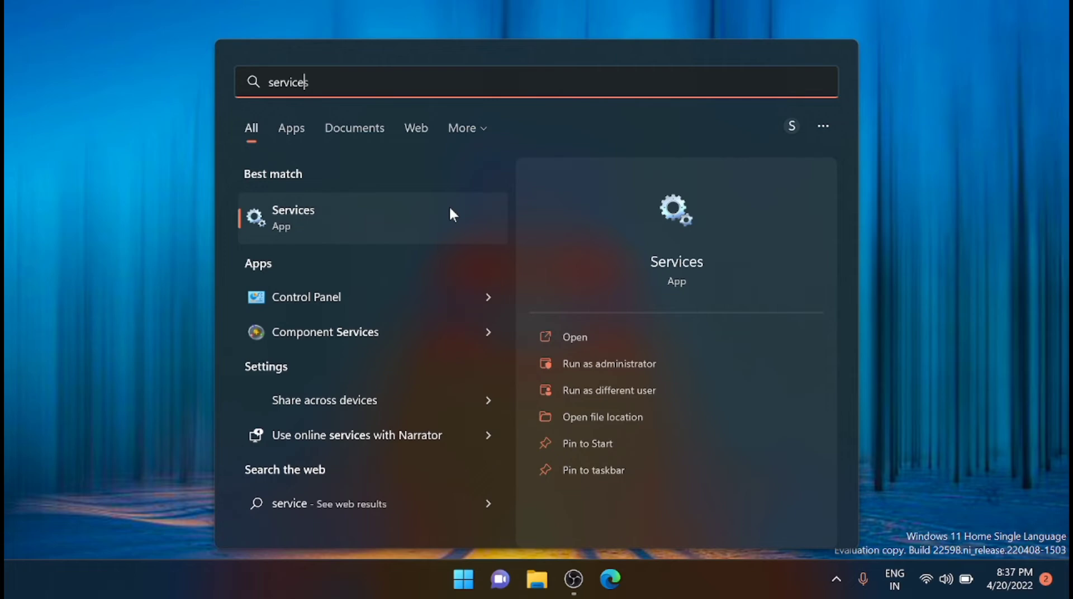
left_click(451, 211)
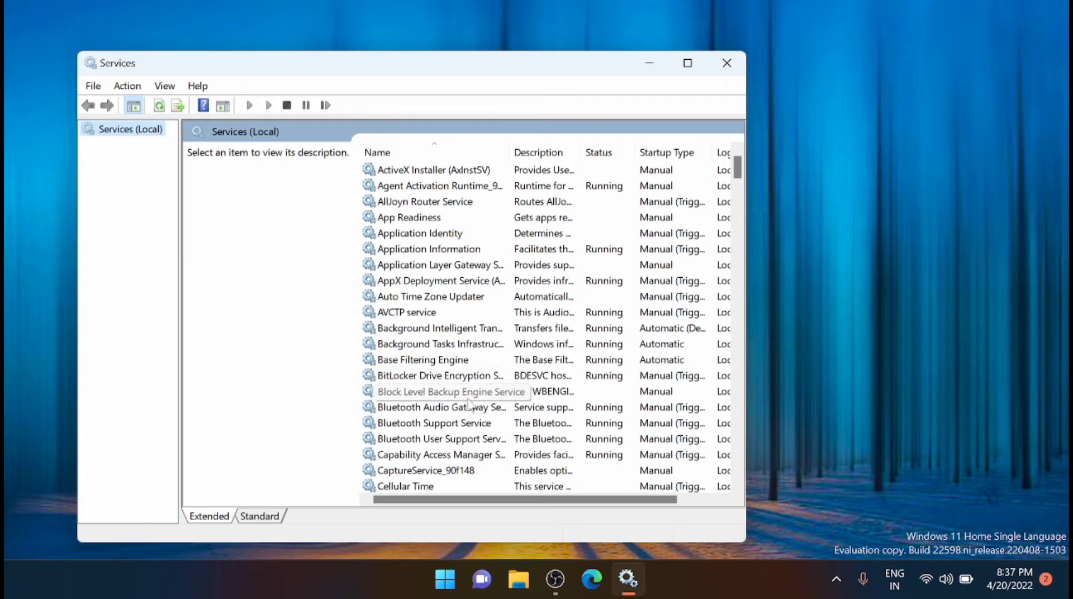
Review the Bluetooth Audio Gateway, User Support and Support service rows in Services
left_click(417, 411)
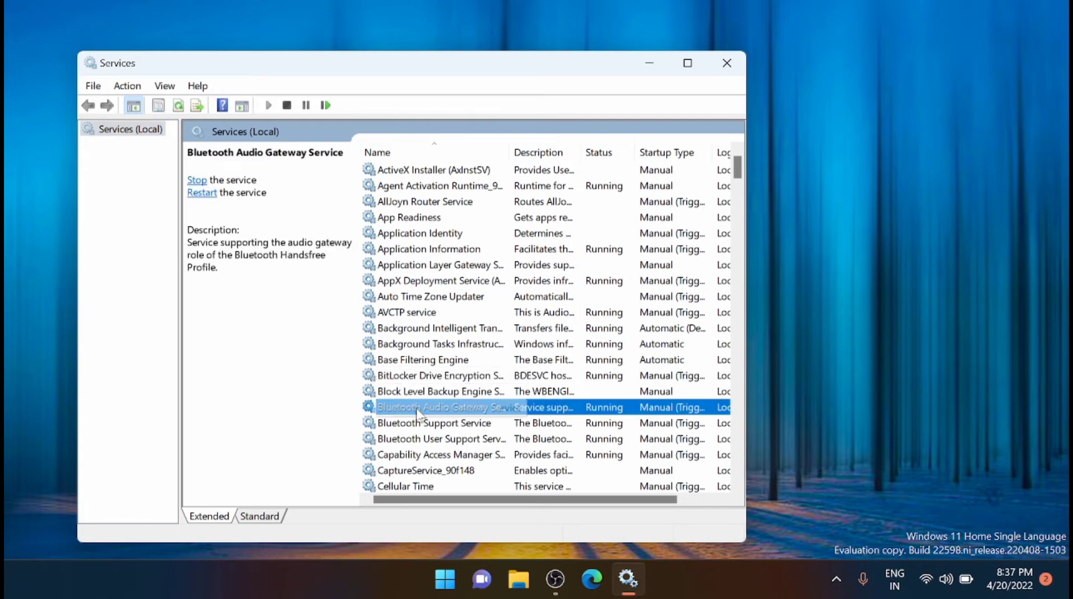
left_click(439, 439)
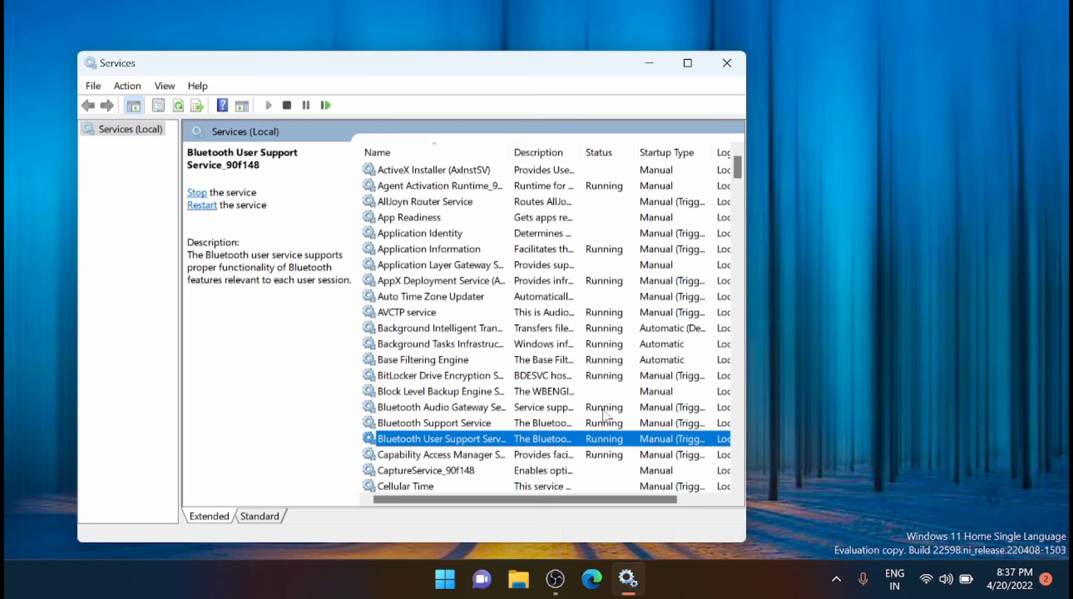
left_click(588, 411)
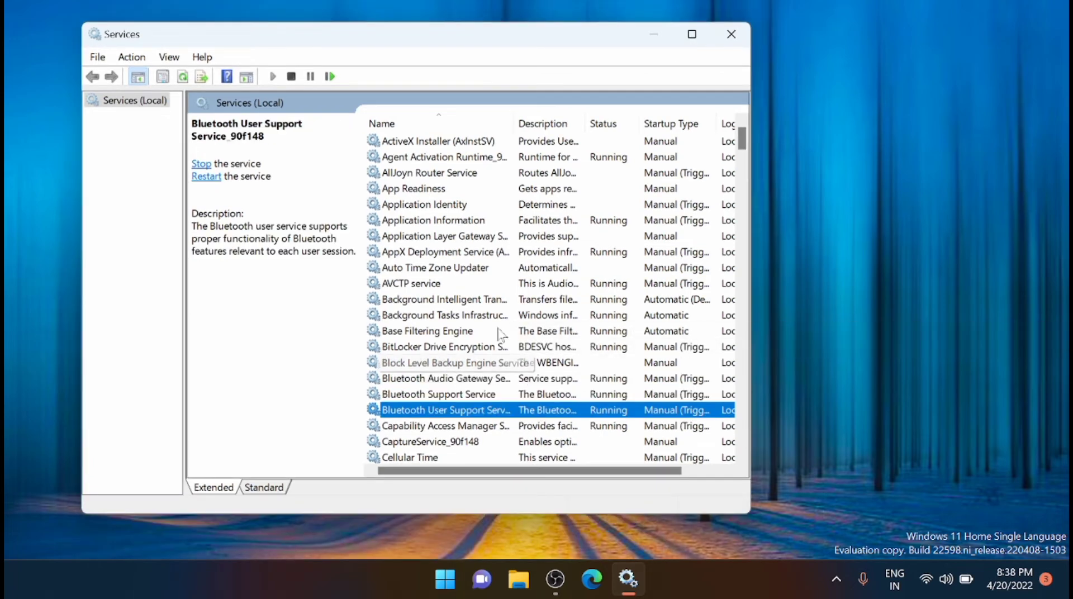
left_click(471, 381)
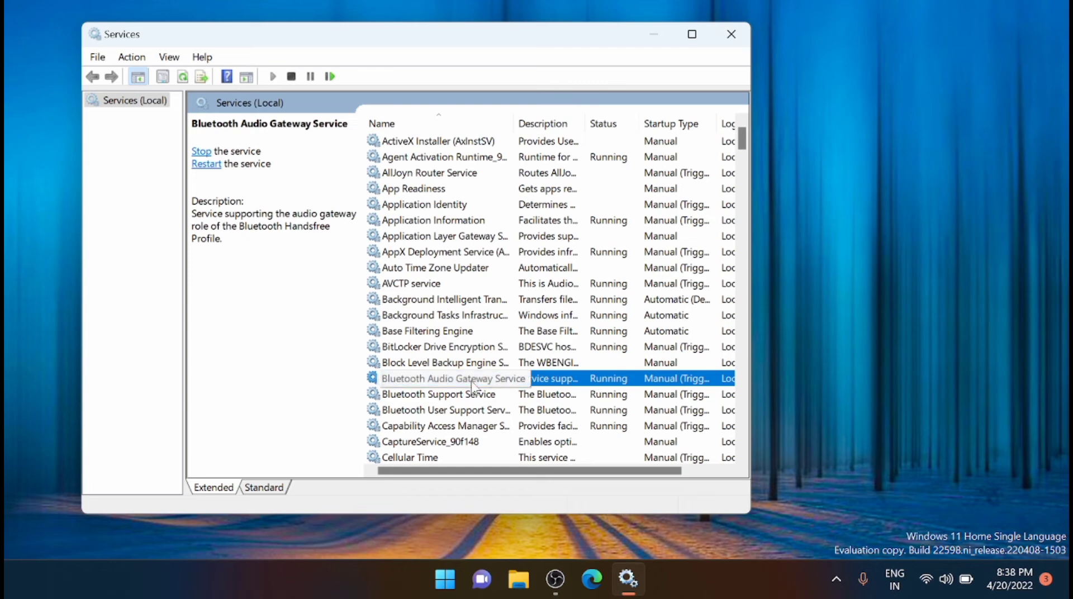
left_click(475, 398)
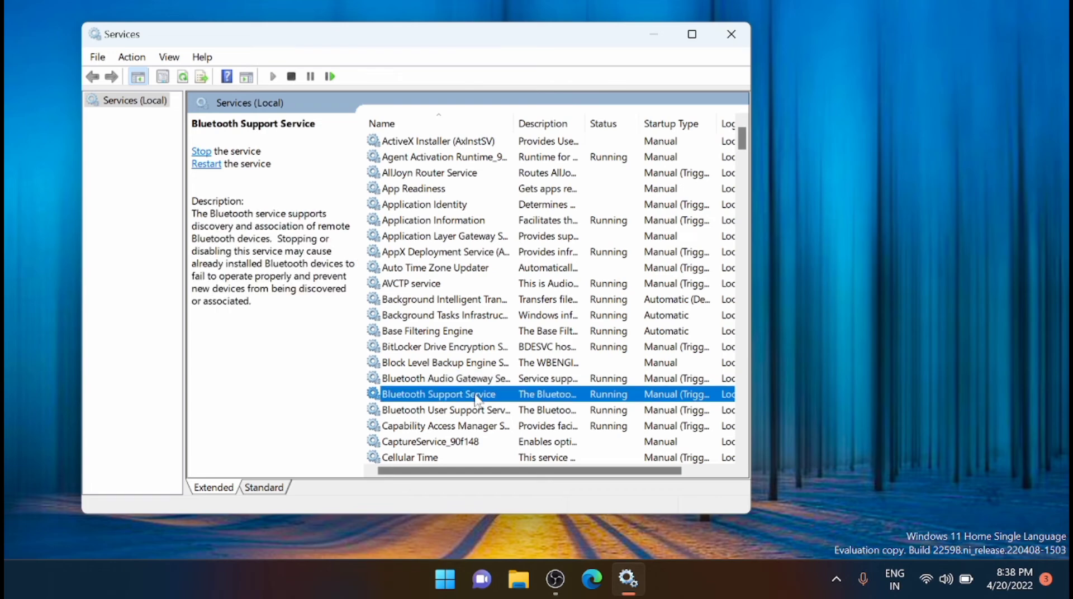
Set Bluetooth Support Service's startup type to Automatic in its Properties and apply it
right_click(475, 396)
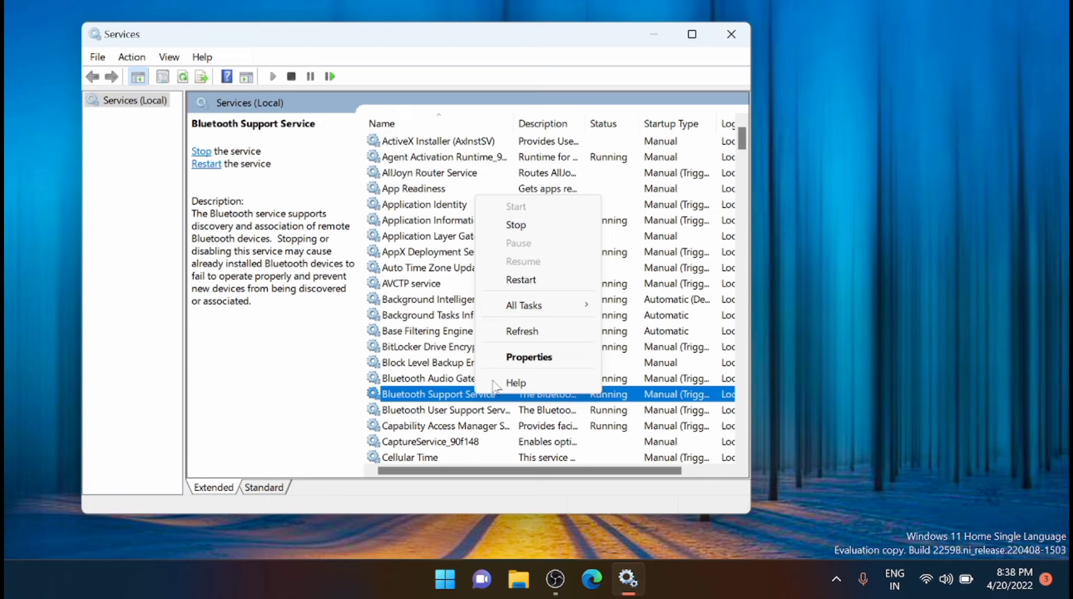
left_click(529, 358)
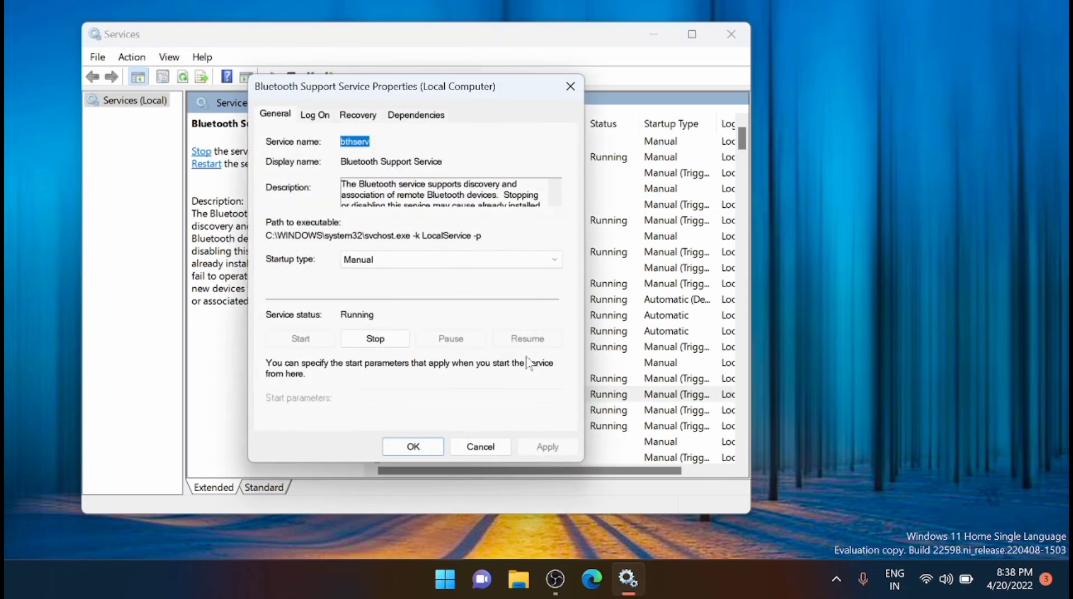
left_click(508, 267)
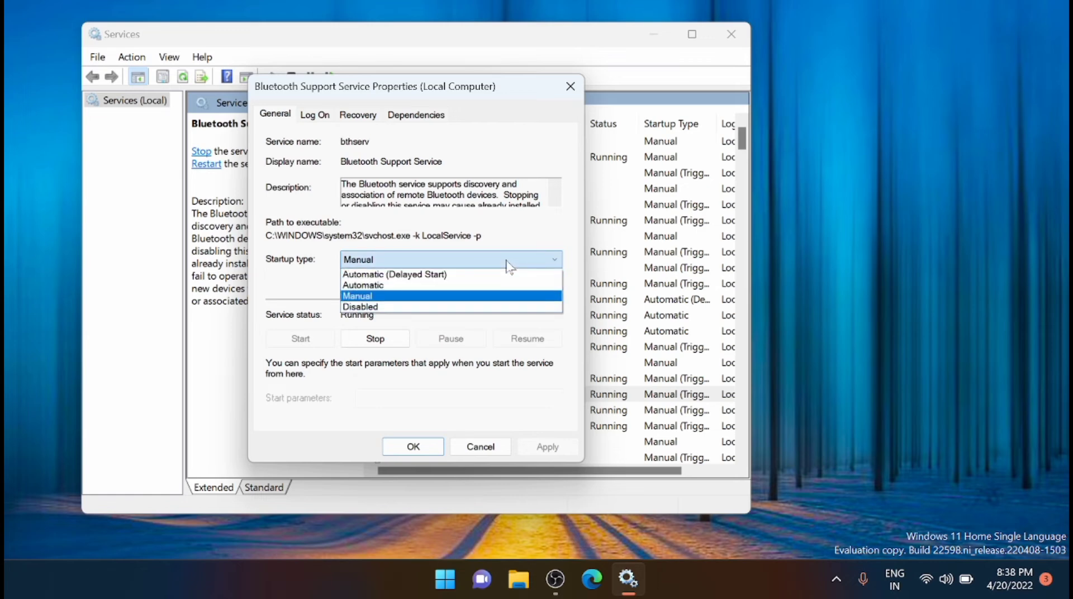
left_click(437, 286)
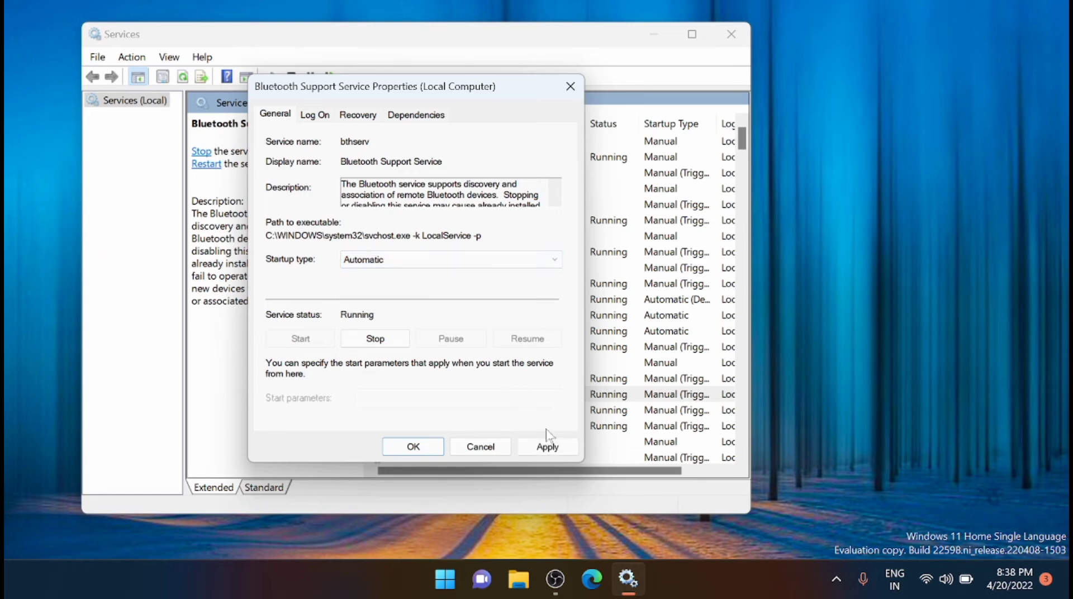
left_click(549, 448)
left_click(412, 447)
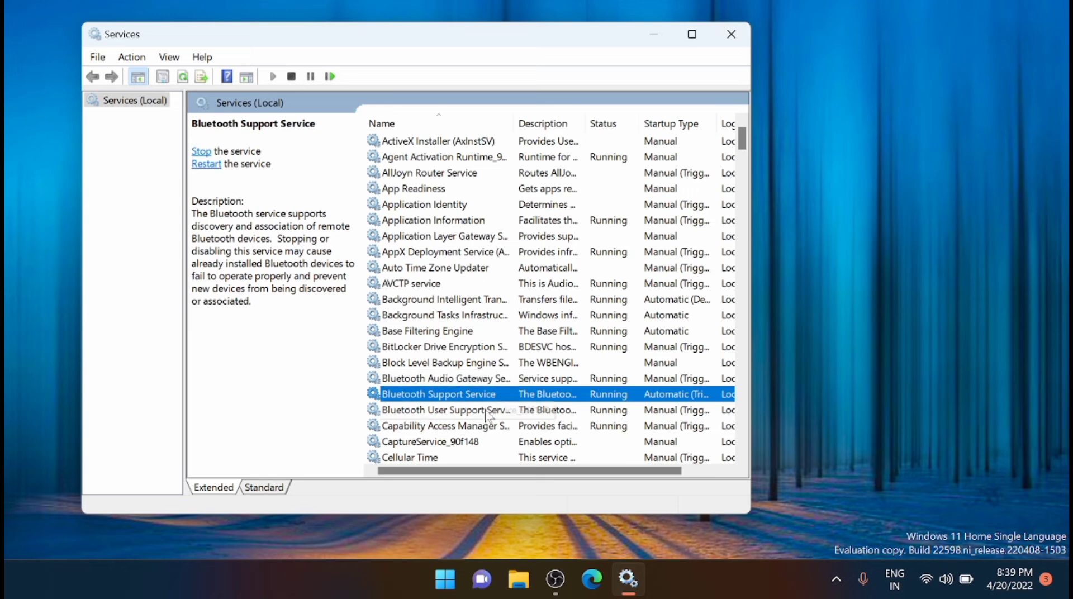
left_click(481, 379)
Set Bluetooth Audio Gateway Service's startup type to Automatic in its Properties and apply it
right_click(482, 379)
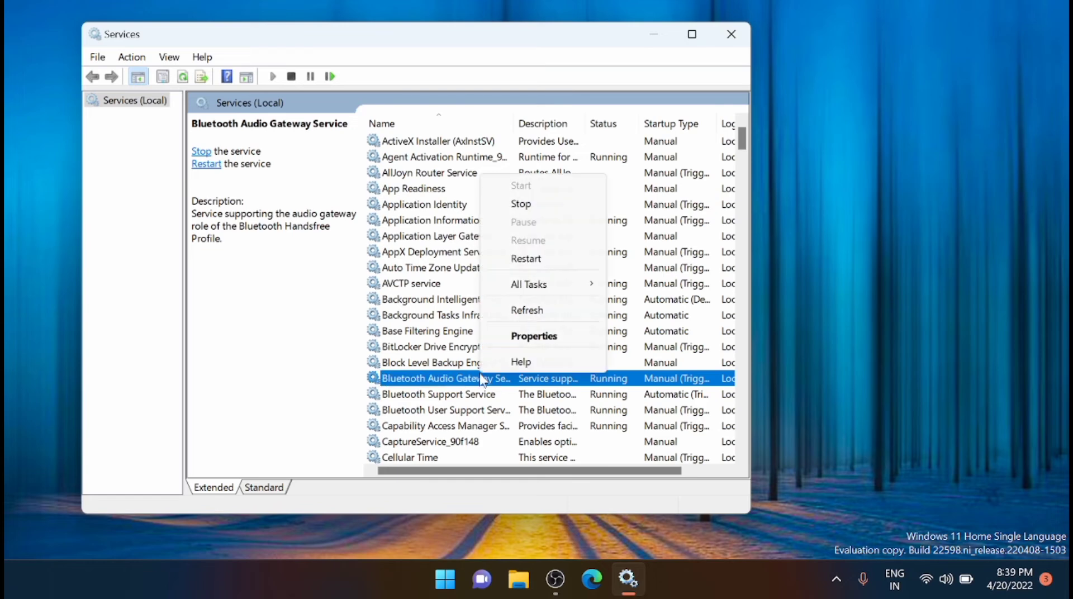
left_click(535, 337)
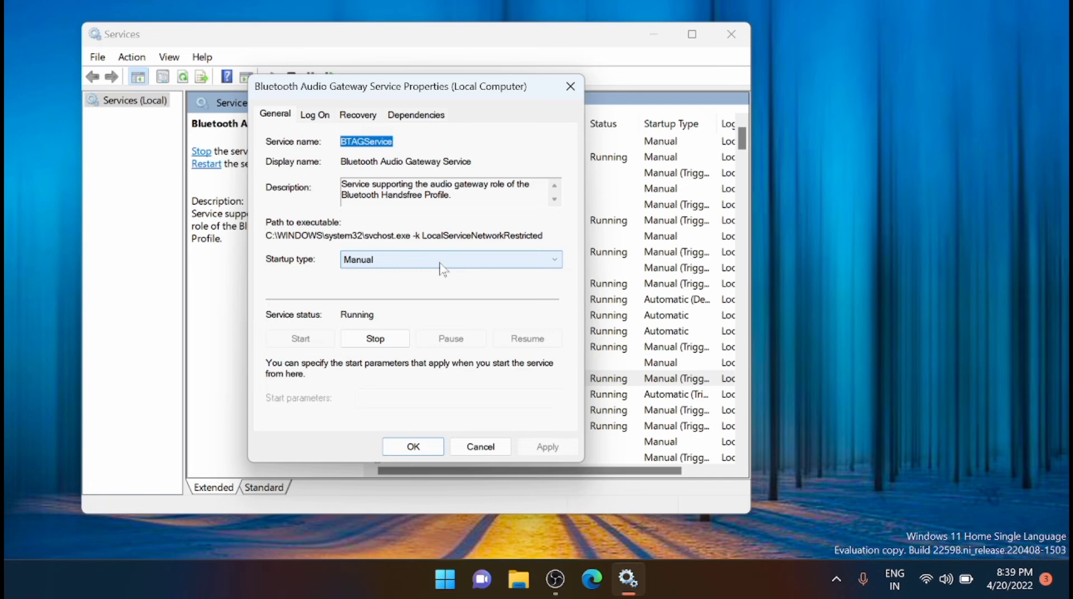
left_click(440, 261)
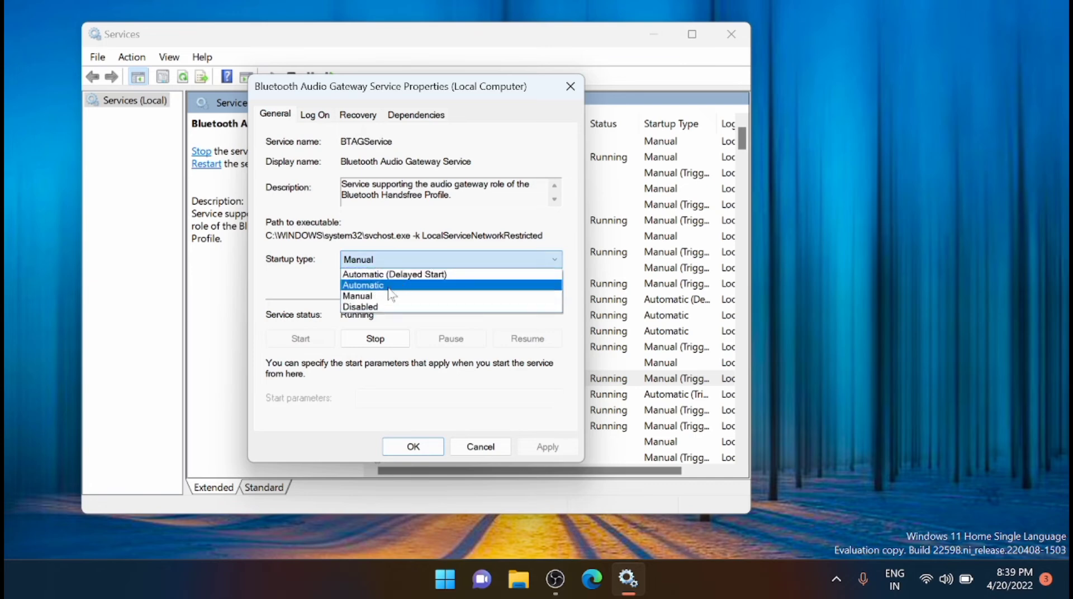
left_click(390, 285)
left_click(548, 446)
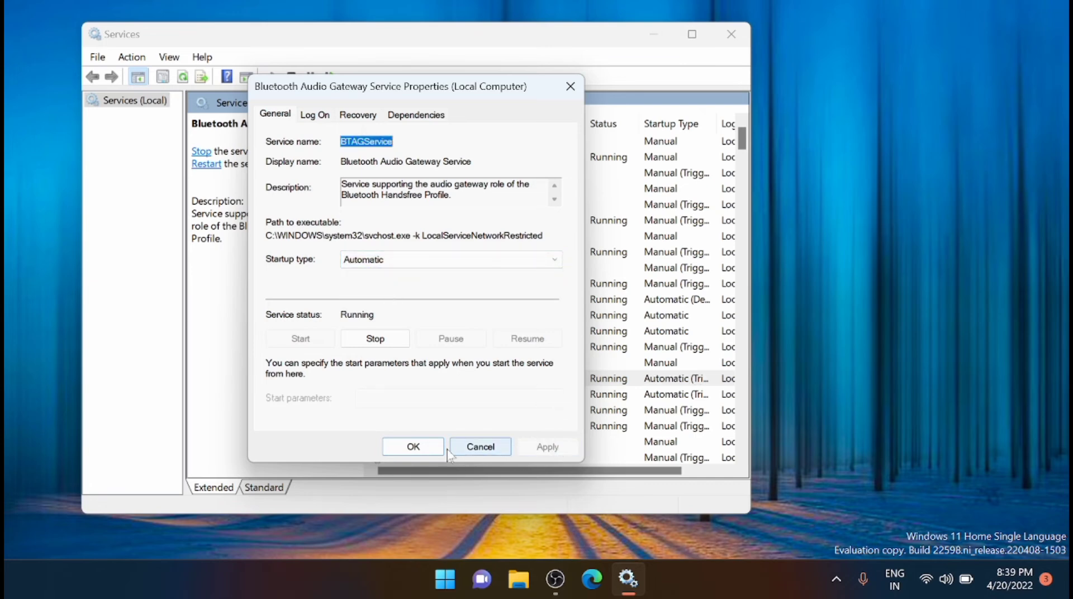
left_click(413, 447)
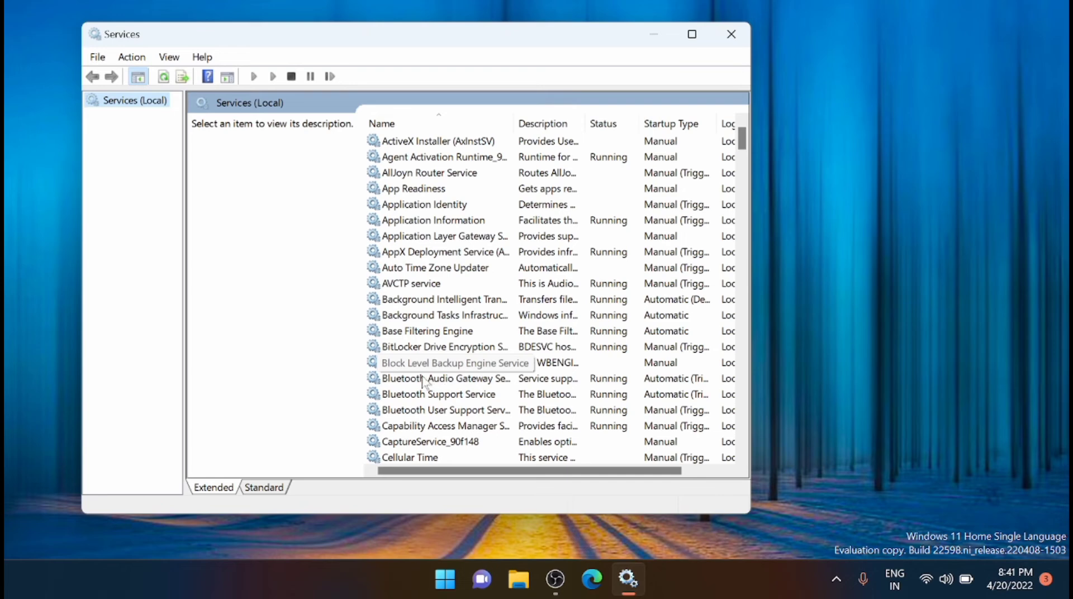
Restart Bluetooth Audio Gateway Service, then Bluetooth Support Service, agreeing to restart dependent services
right_click(423, 380)
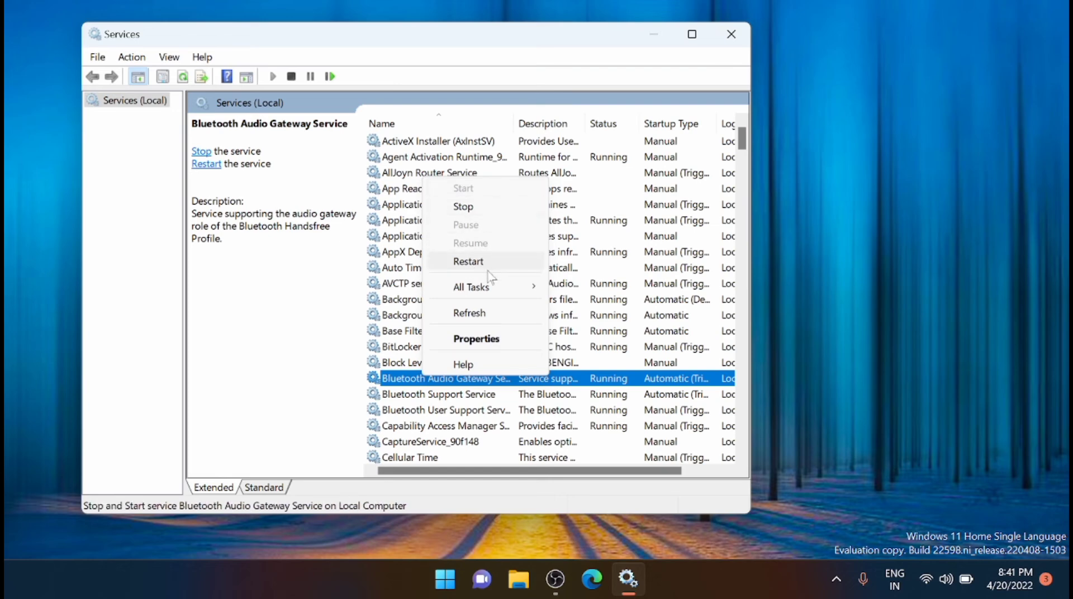
left_click(468, 262)
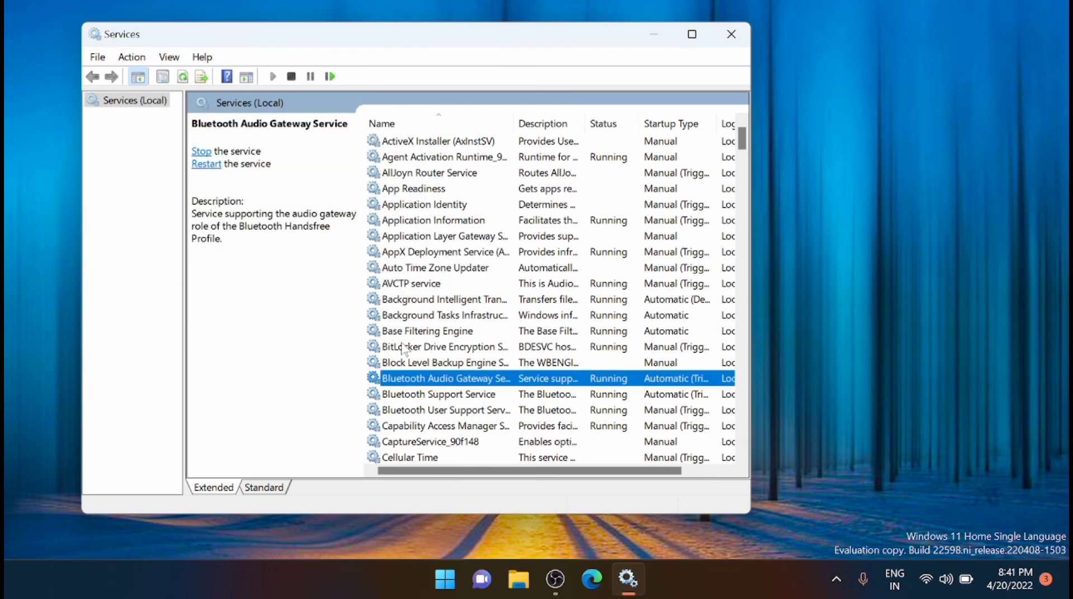
right_click(421, 398)
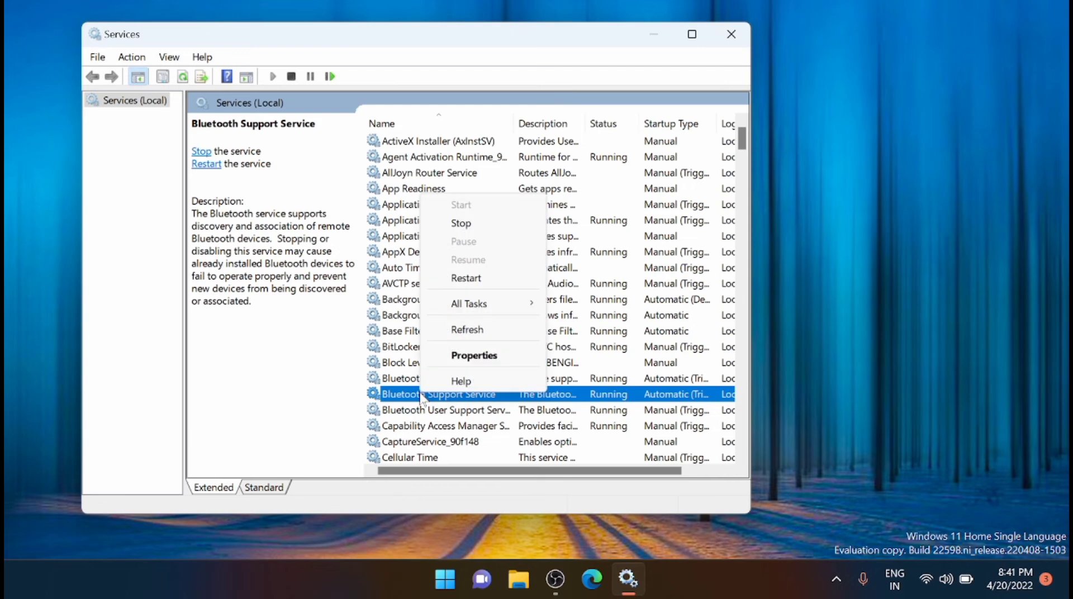
left_click(482, 278)
left_click(299, 325)
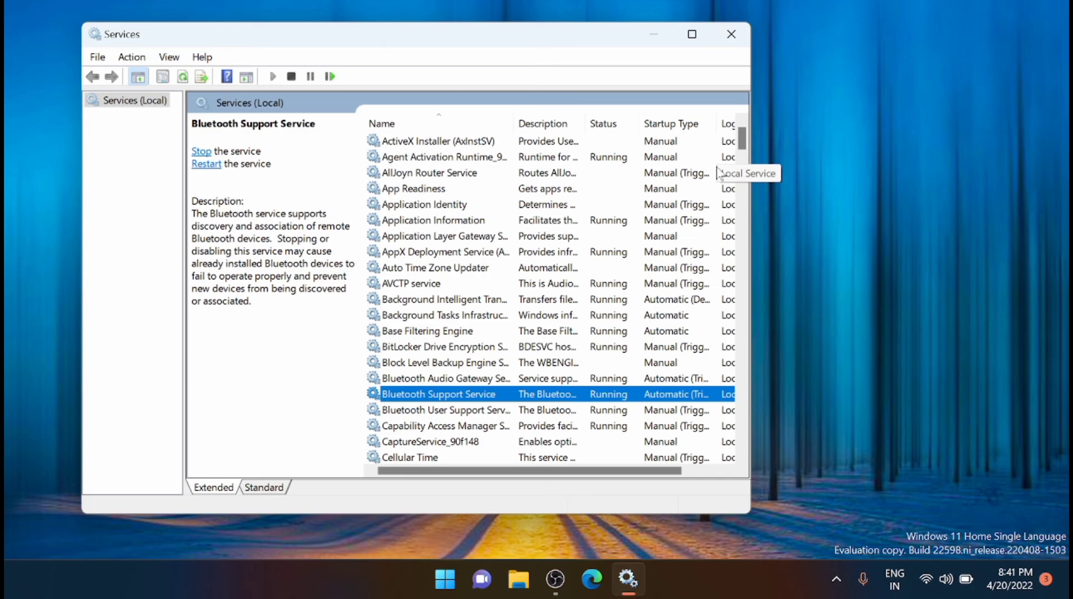
Close Services and launch Device Manager through a Start menu search for 'device'
left_click(731, 39)
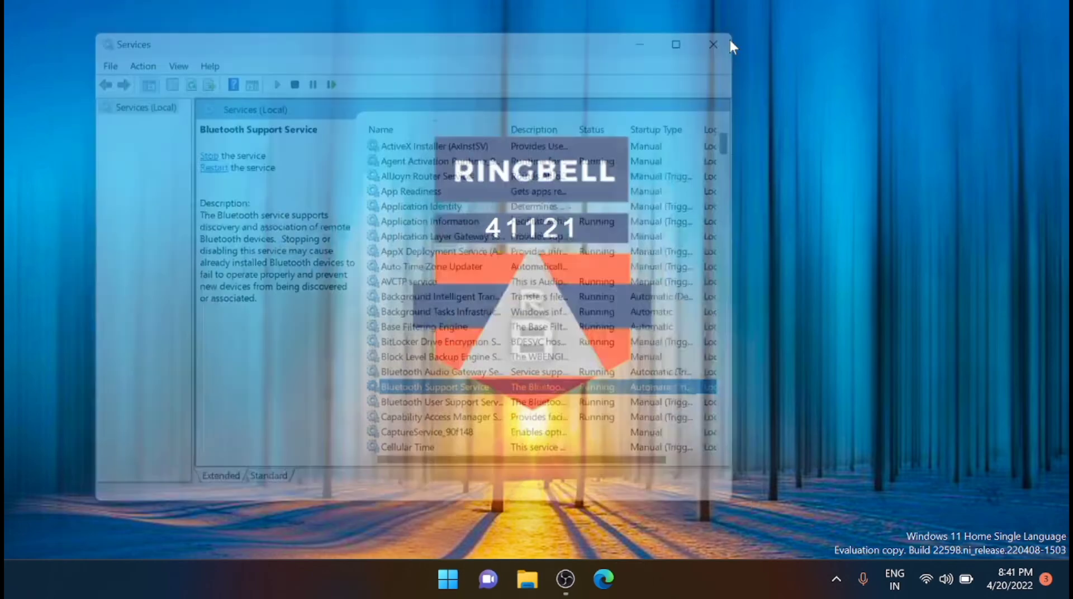
left_click(464, 581)
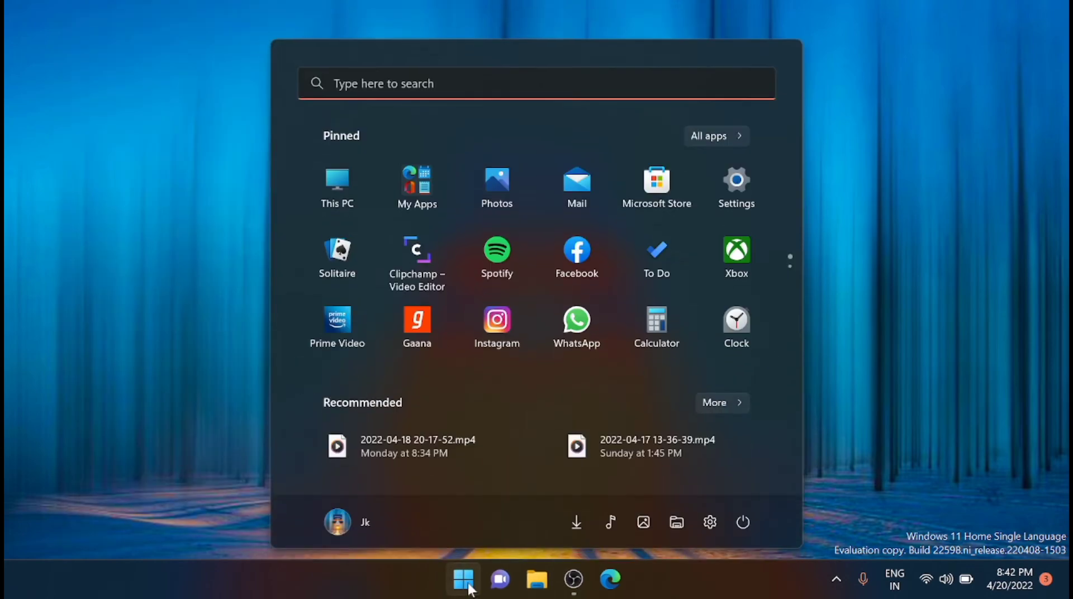
left_click(438, 89)
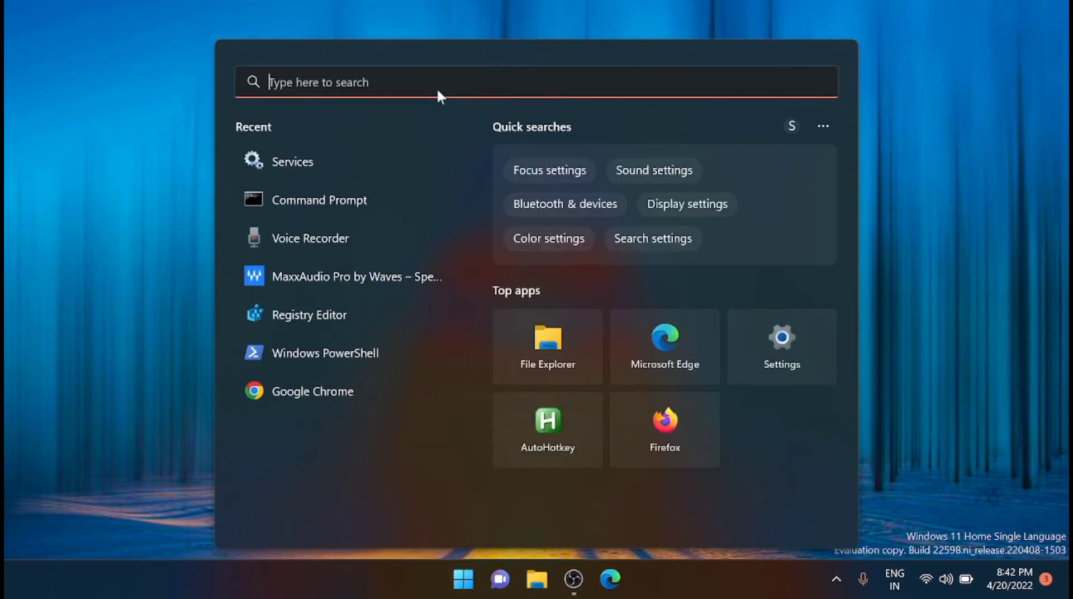
type("devic")
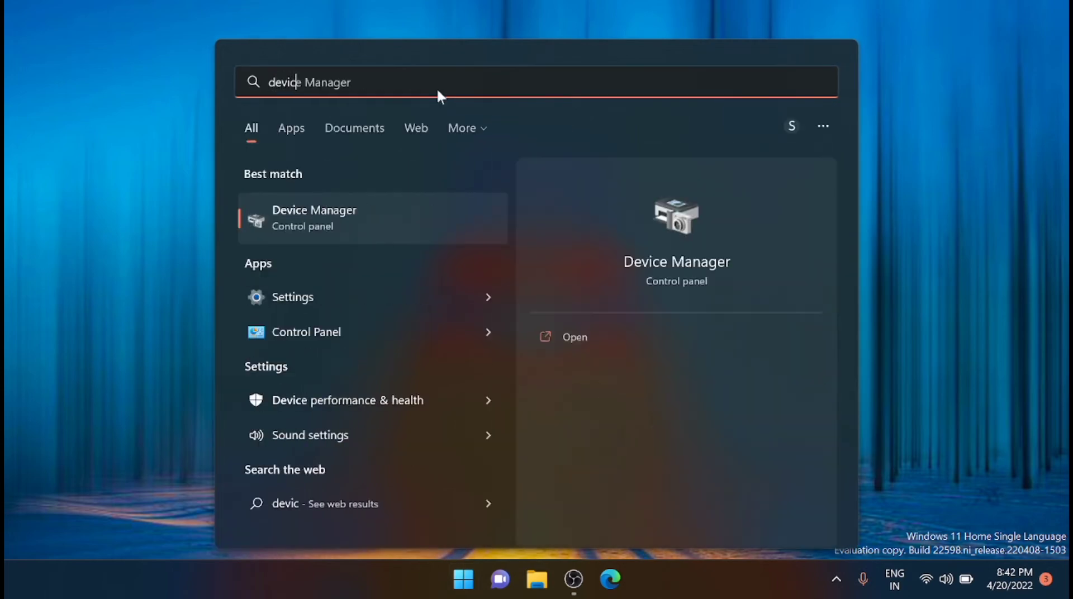
type("e")
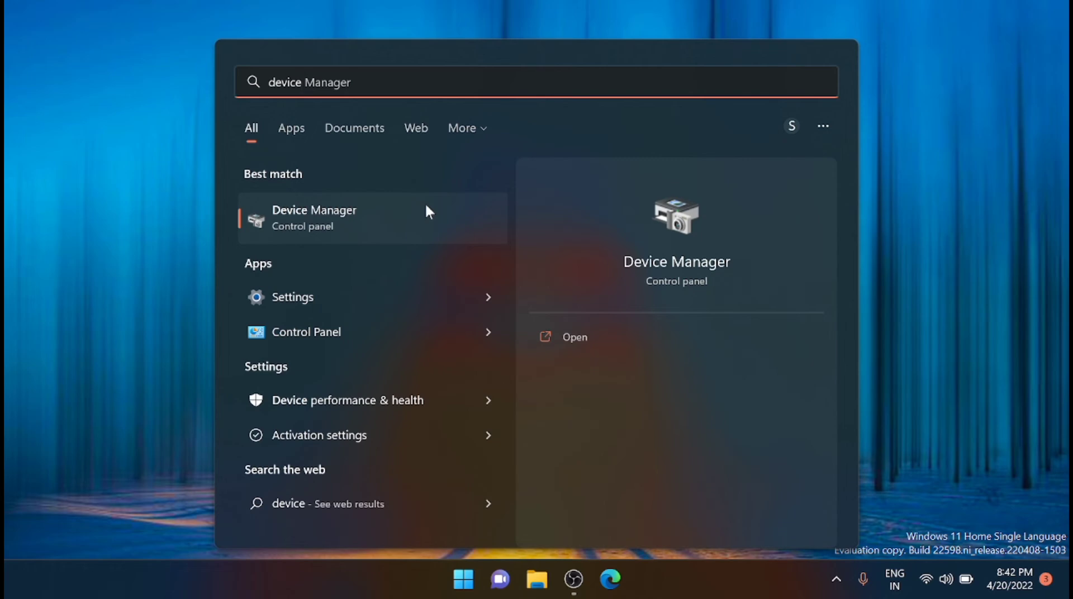
left_click(426, 206)
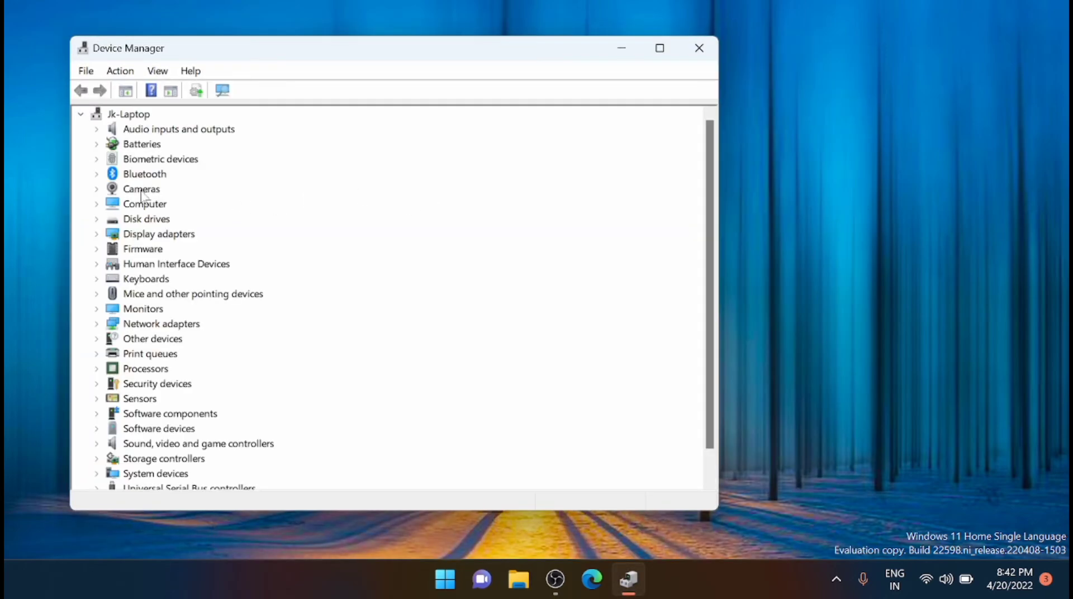
Expand Bluetooth and auto-update the Bluetooth Device (RFCOMM Protocol TDI) driver; it's already current
left_click(135, 175)
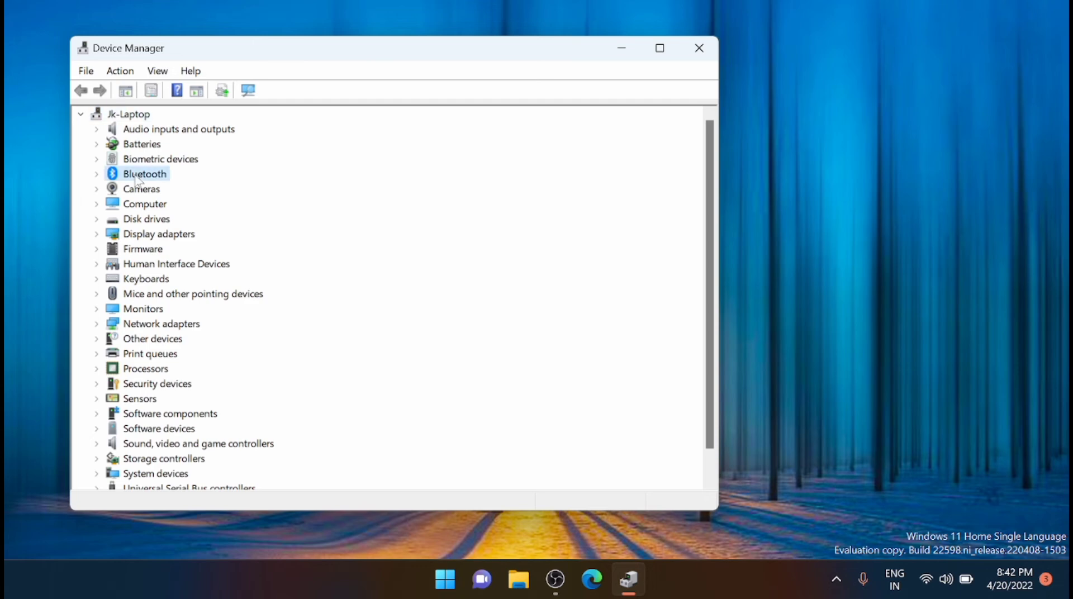
left_click(96, 175)
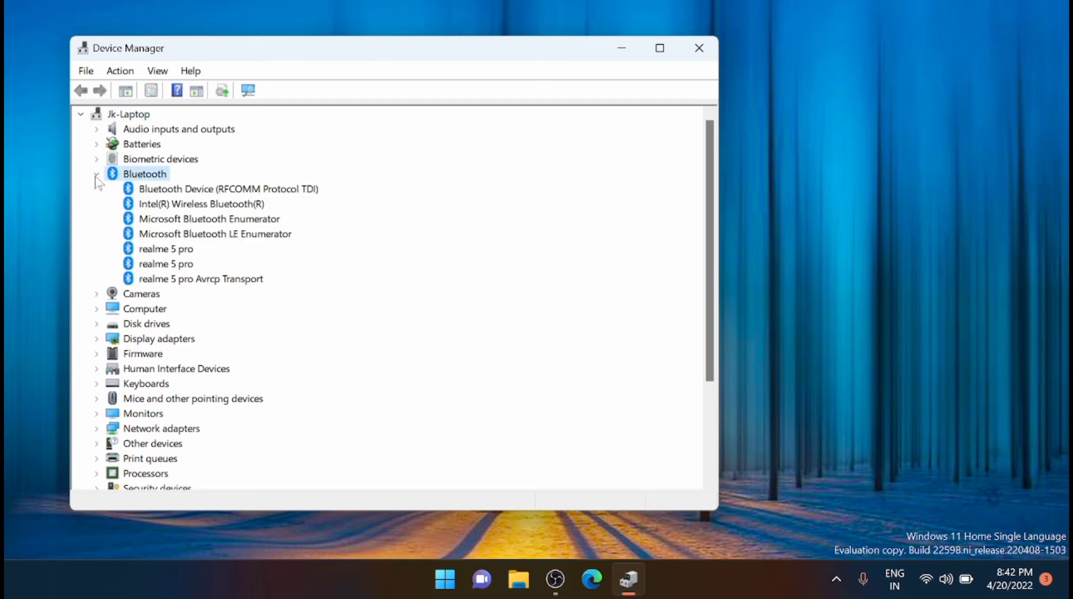
left_click(221, 190)
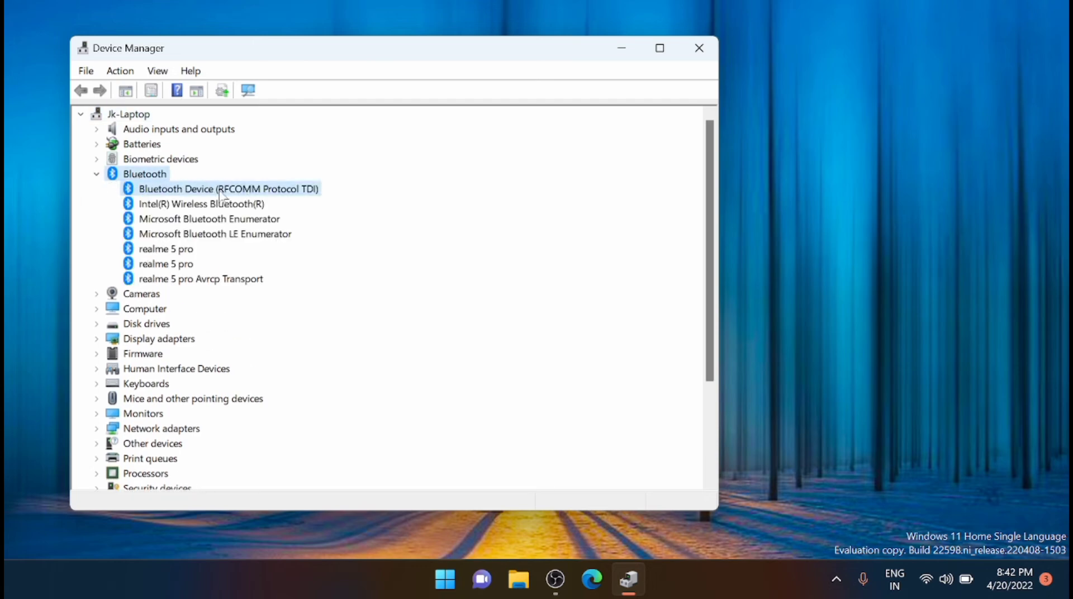
right_click(272, 195)
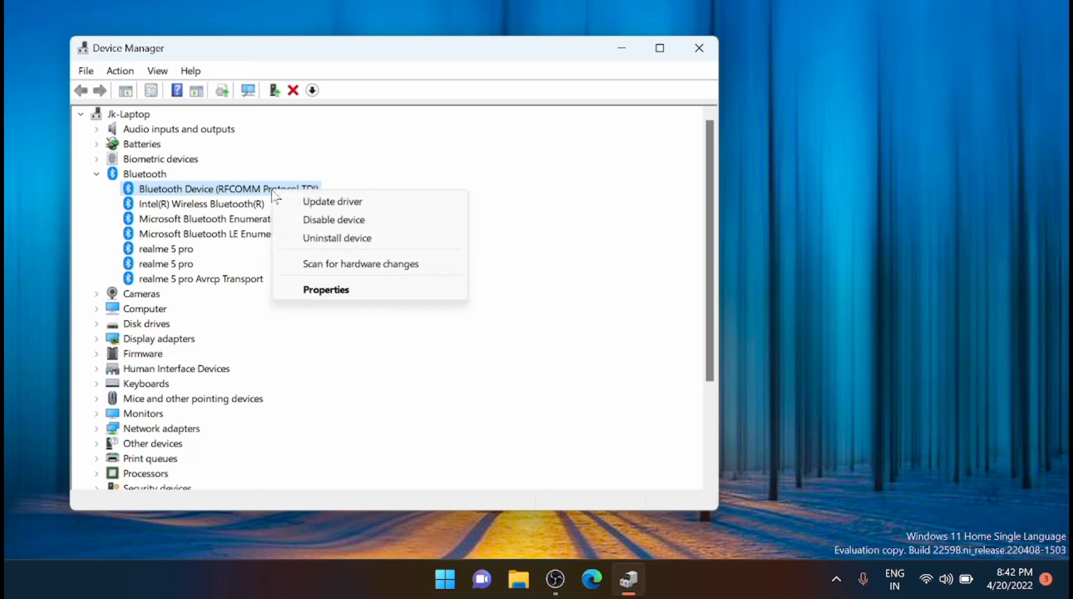
left_click(336, 205)
left_click(391, 274)
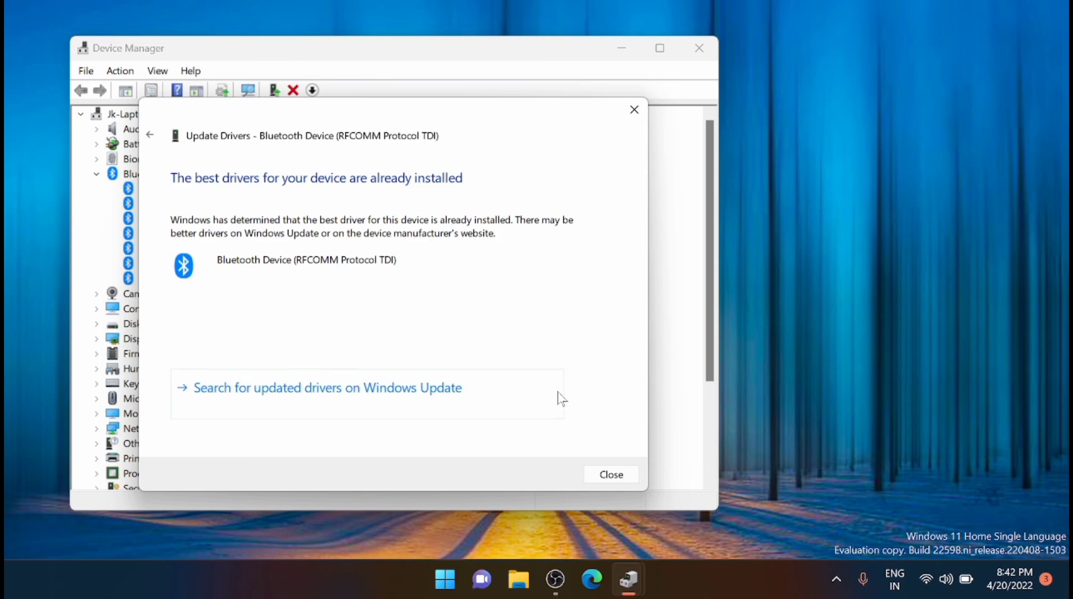
left_click(614, 475)
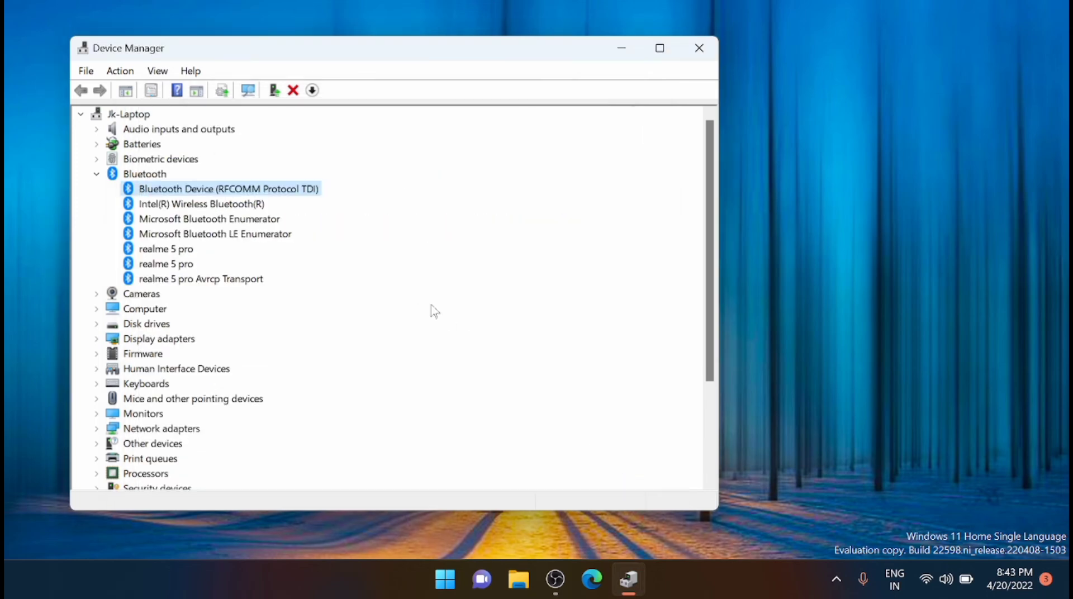
Auto-update the Intel(R) Wireless Bluetooth(R) driver, which Windows reports is already the best
right_click(241, 207)
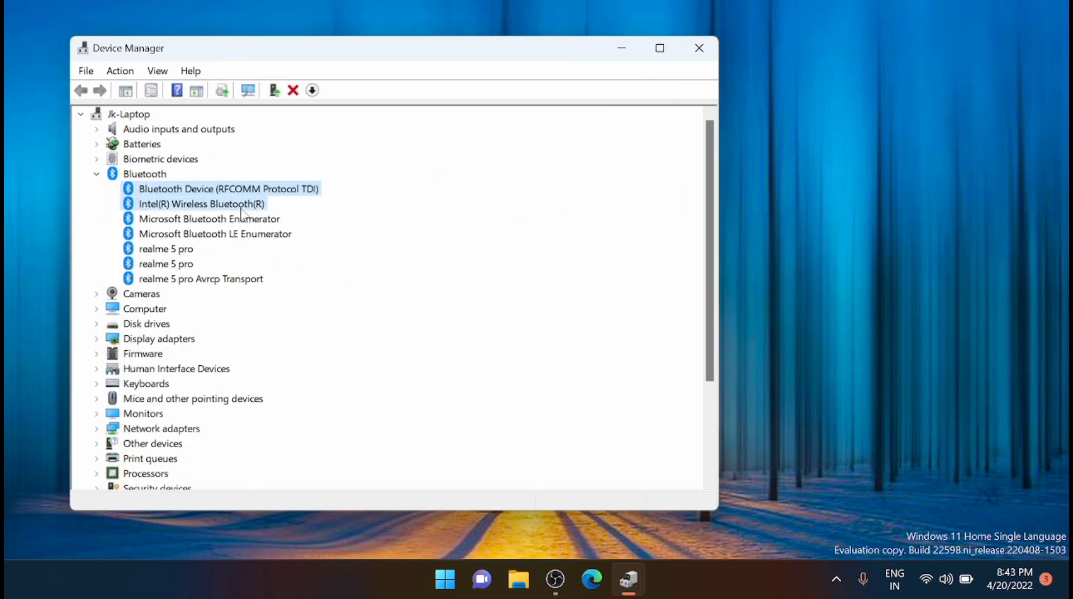
left_click(287, 223)
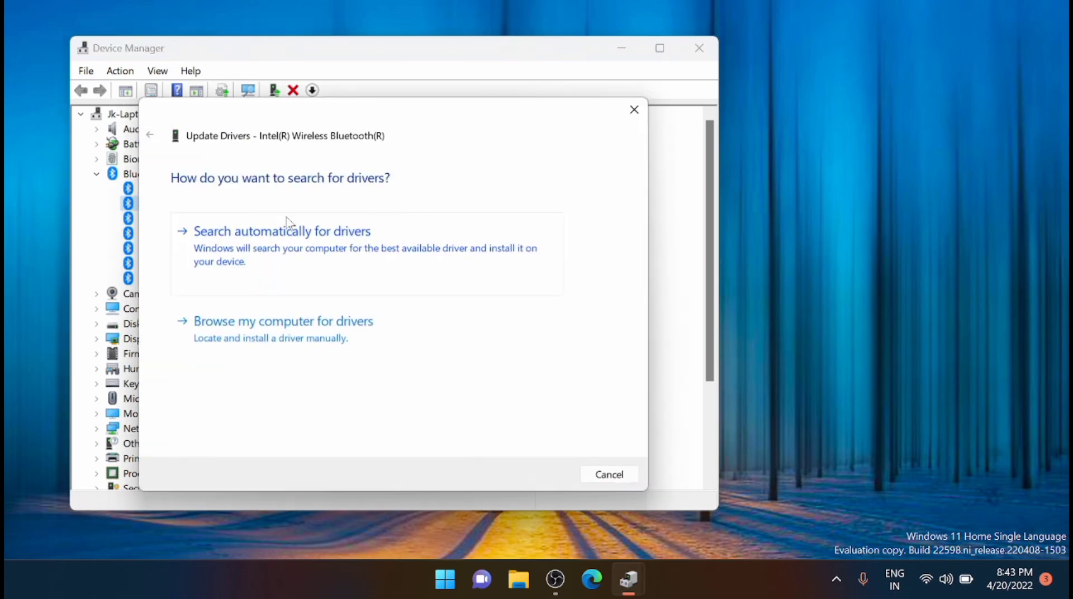
left_click(375, 253)
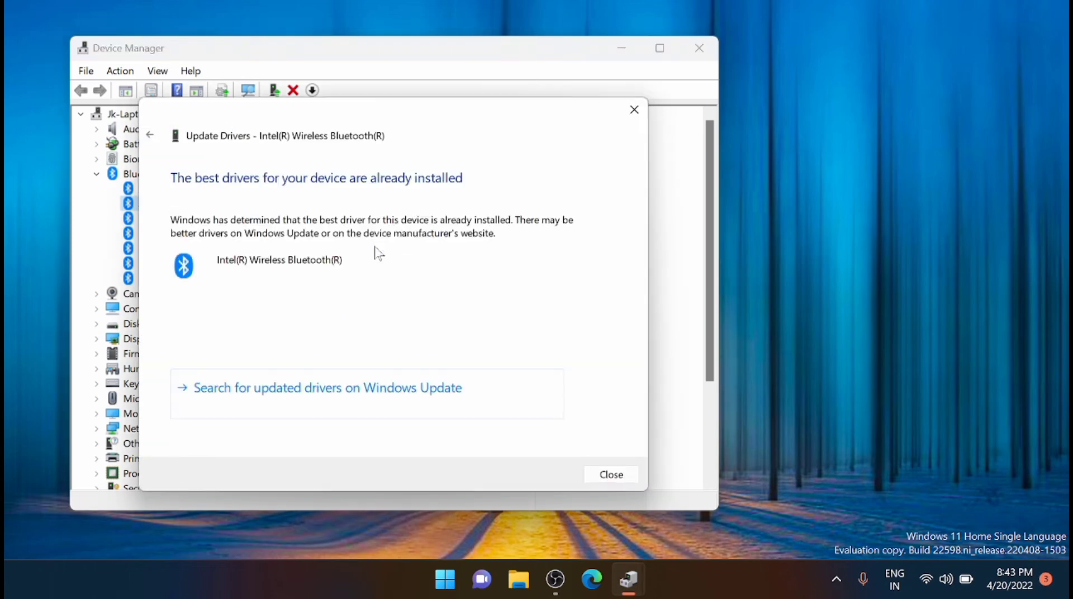
left_click(609, 475)
left_click(244, 223)
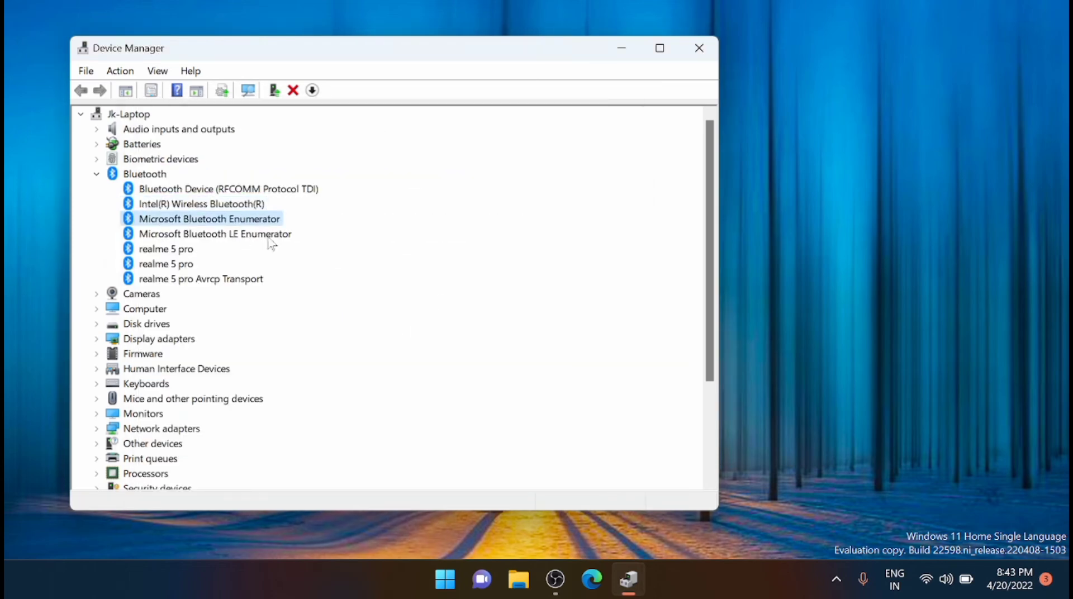
Close Device Manager and open Settings to the Network & internet page
left_click(700, 54)
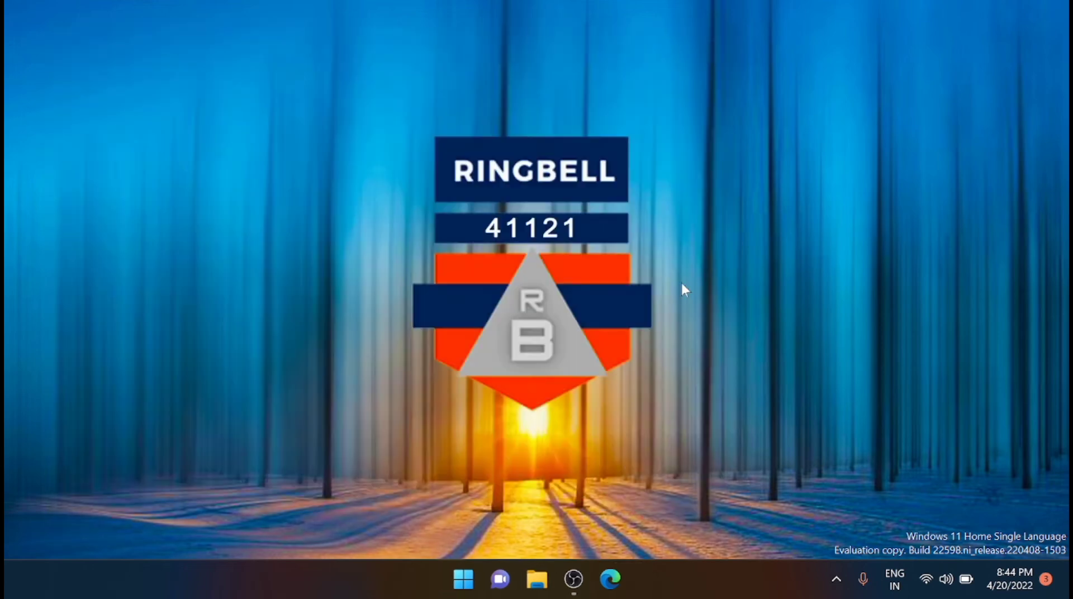
left_click(463, 579)
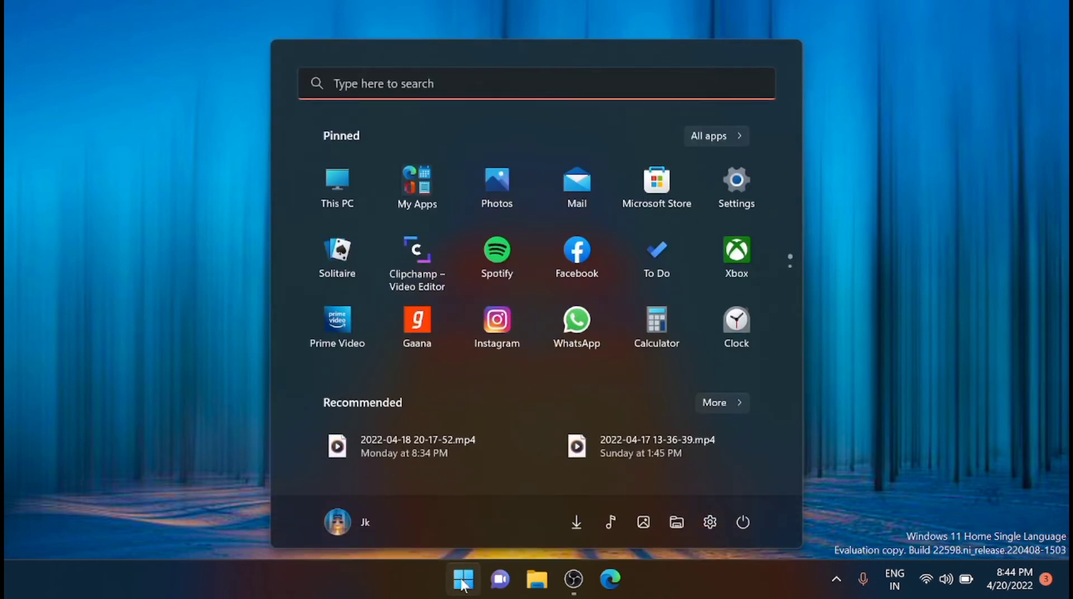
left_click(733, 193)
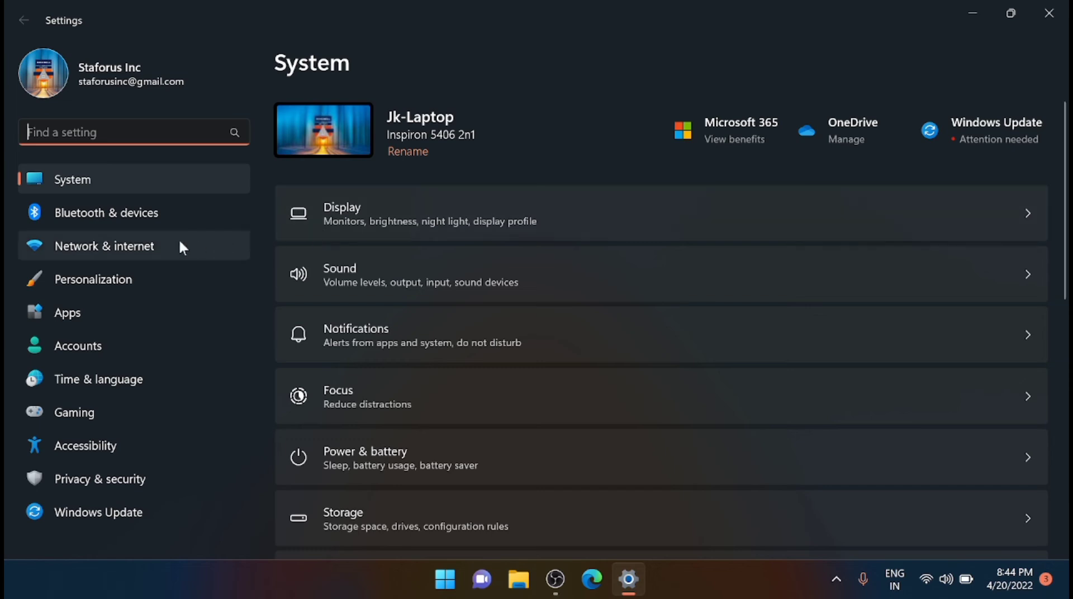
left_click(150, 248)
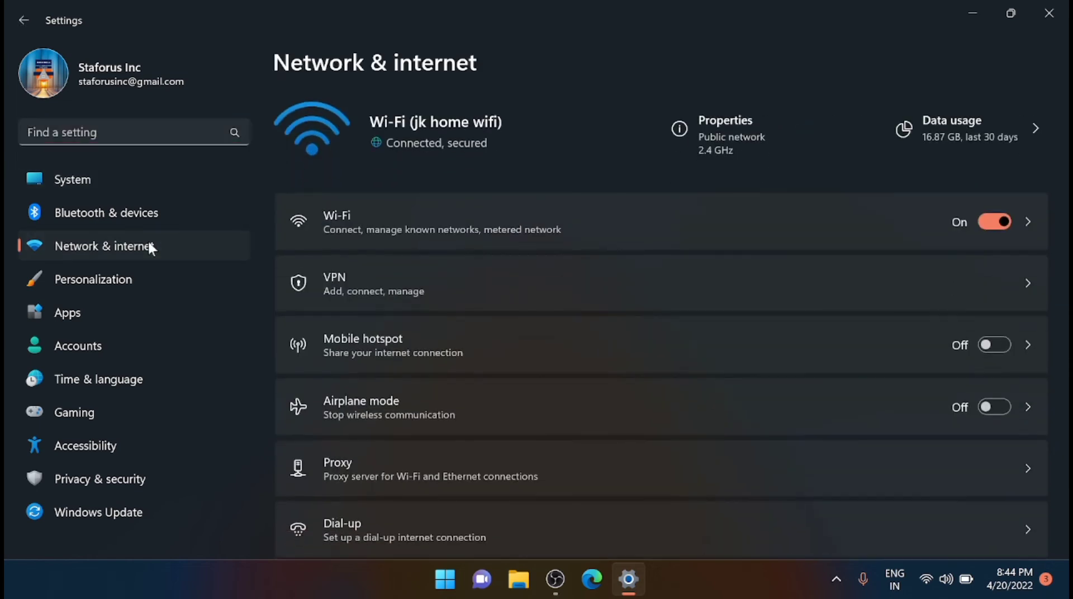
scroll(763, 290, "down", 1)
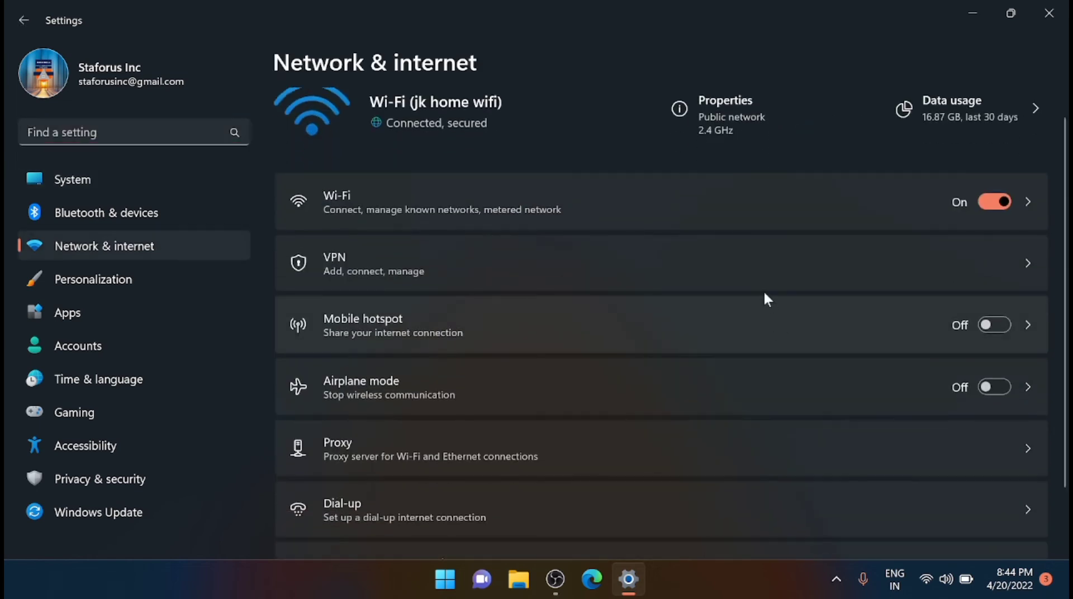
On the Airplane mode page, cycle Wi-Fi and Bluetooth off and back on, leaving both on
left_click(785, 398)
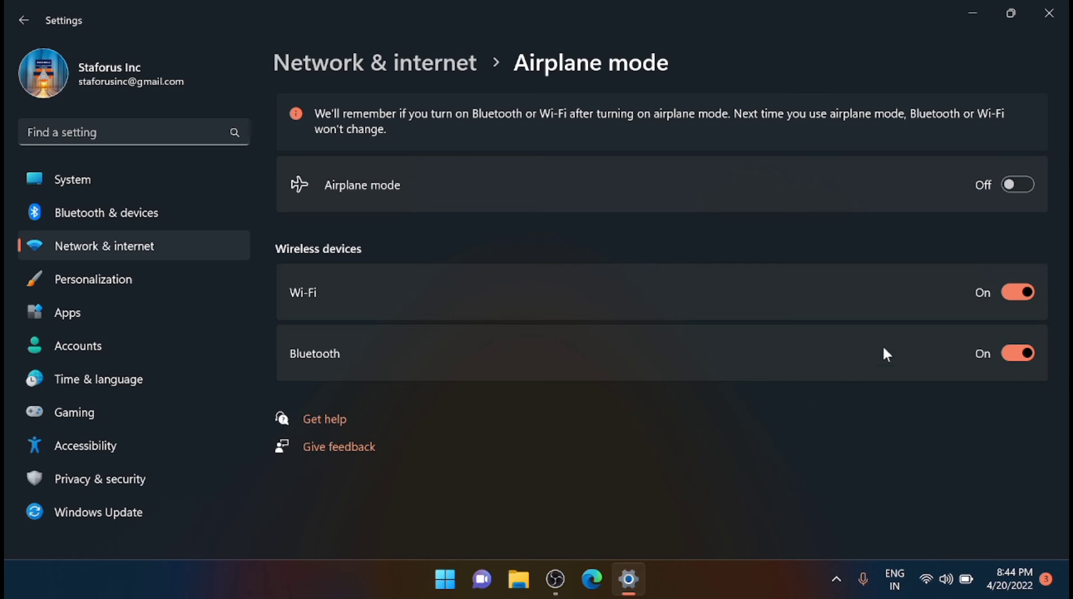
left_click(1028, 290)
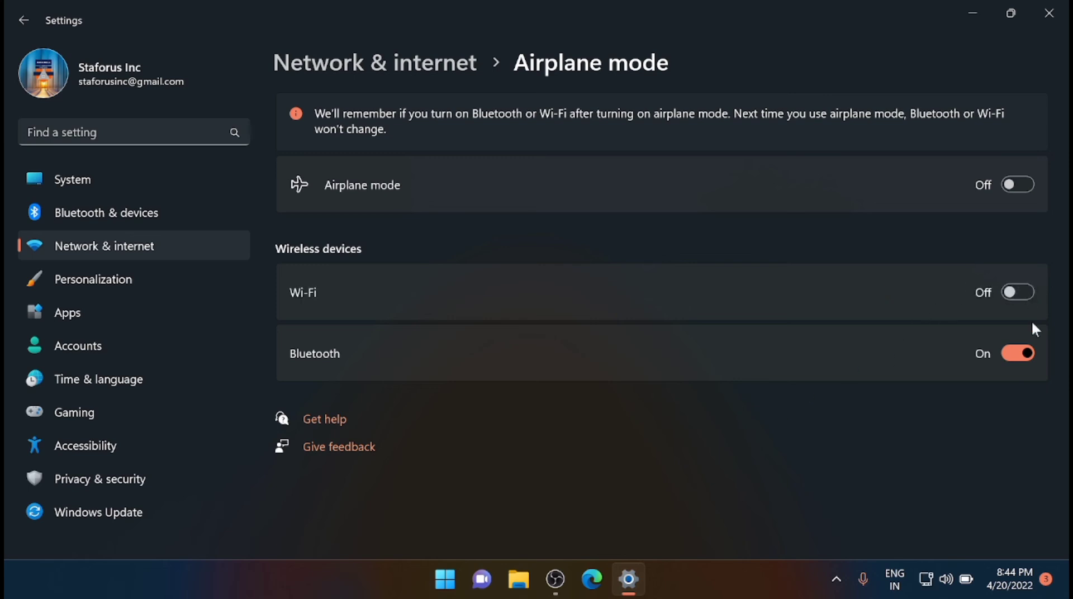
left_click(1025, 352)
left_click(1025, 352)
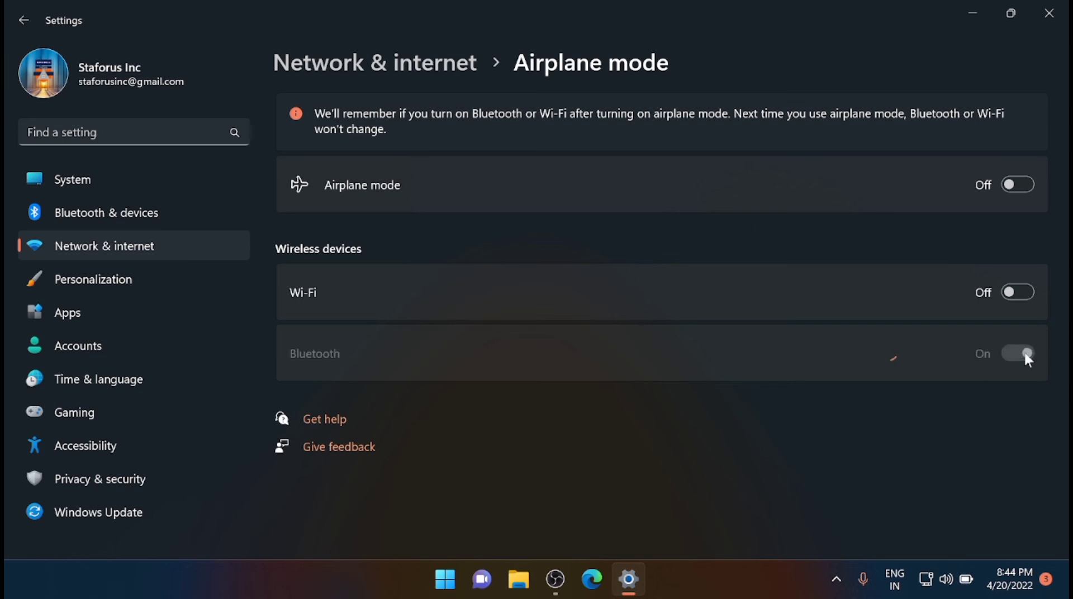
left_click(1009, 295)
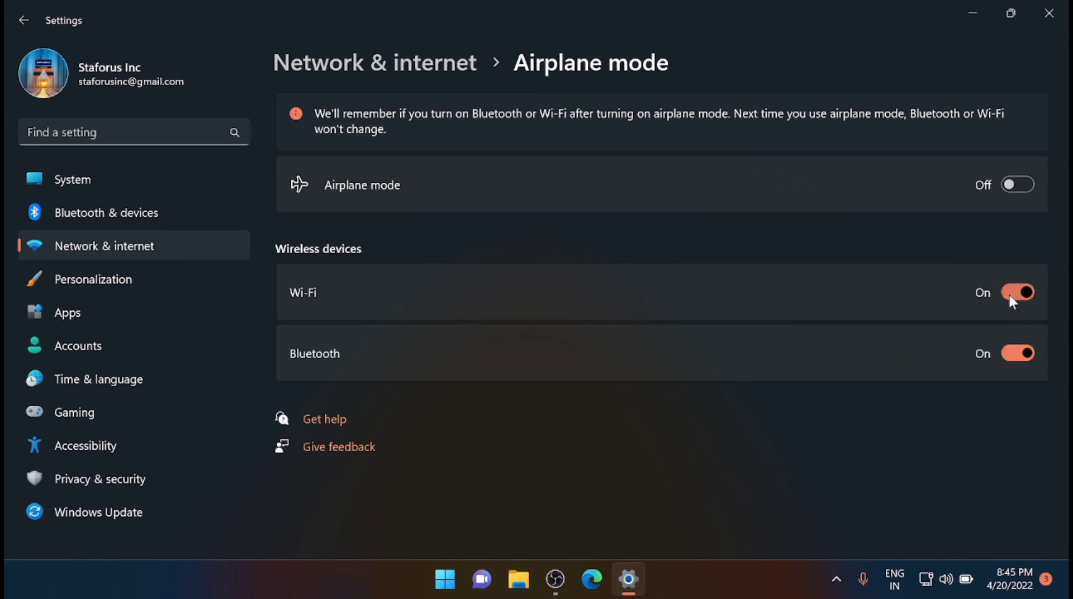
Close Settings and search the Start menu for 'blue' to surface Bluetooth and other devices settings
left_click(1051, 14)
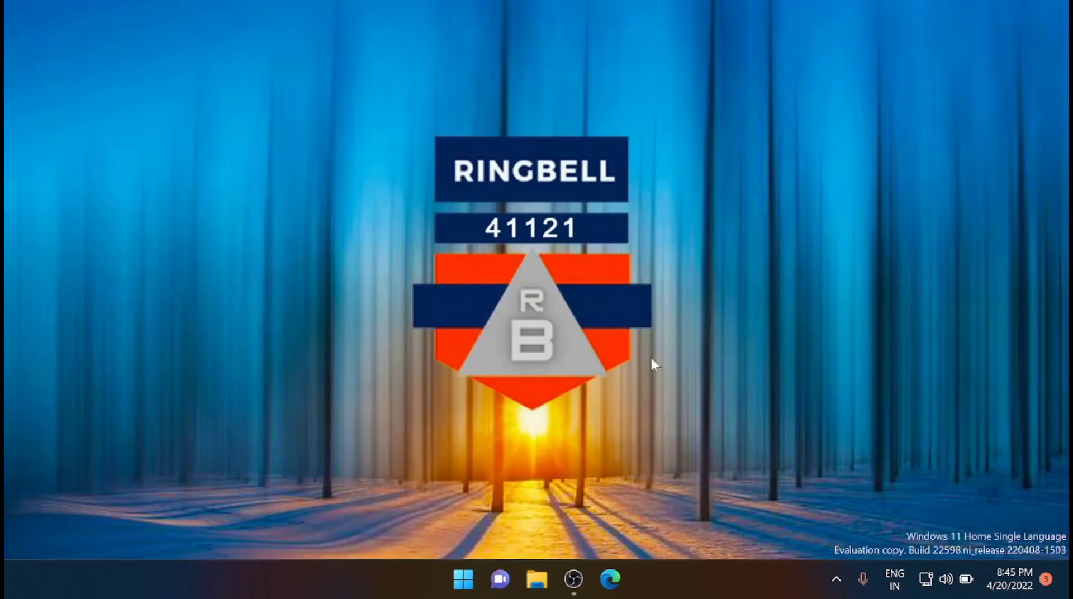
left_click(464, 587)
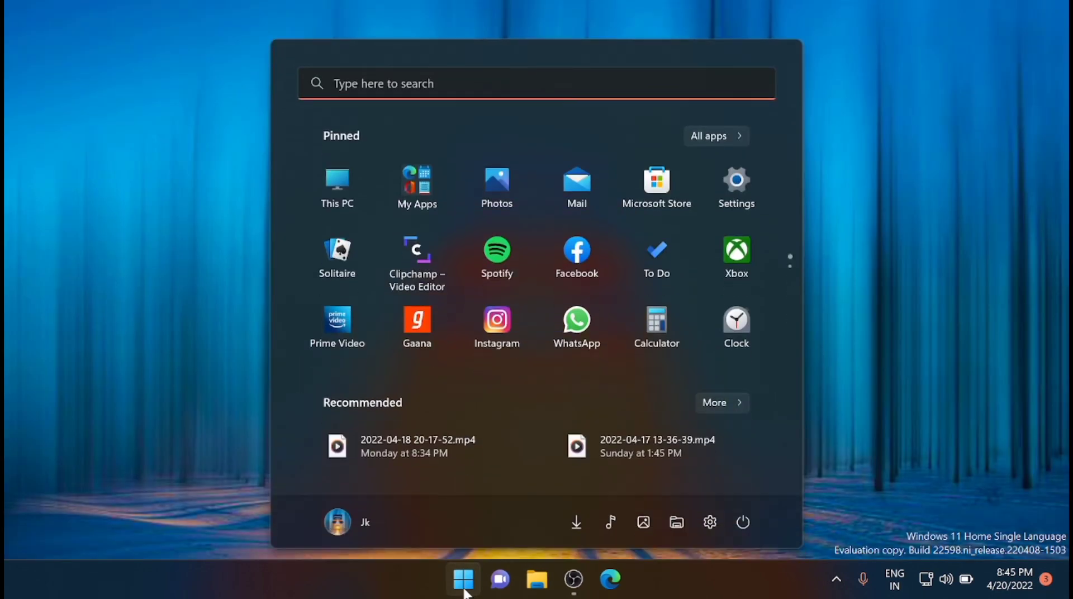
left_click(435, 88)
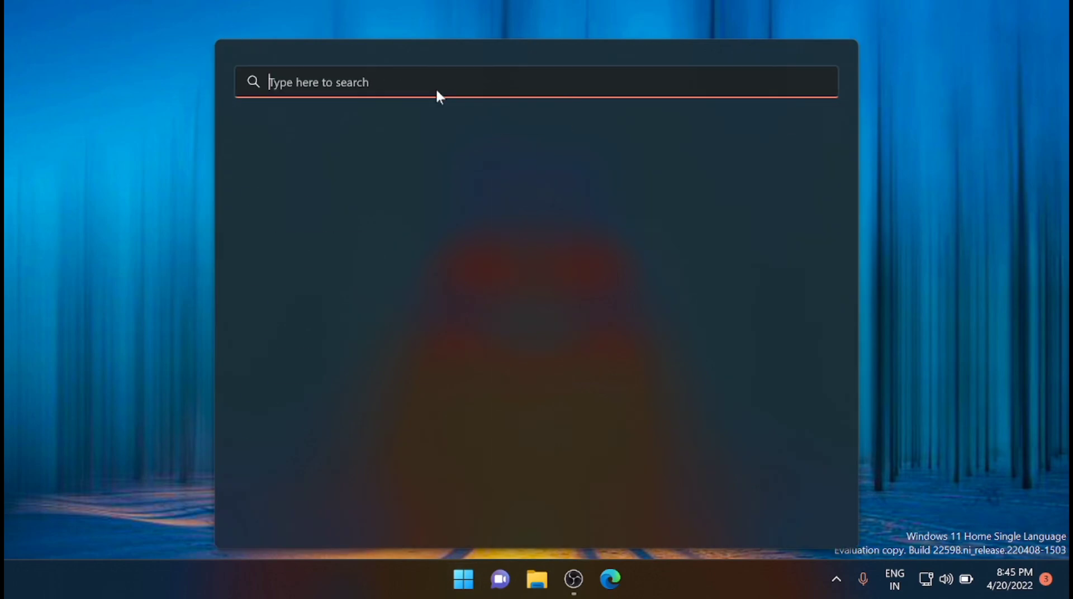
type("blue")
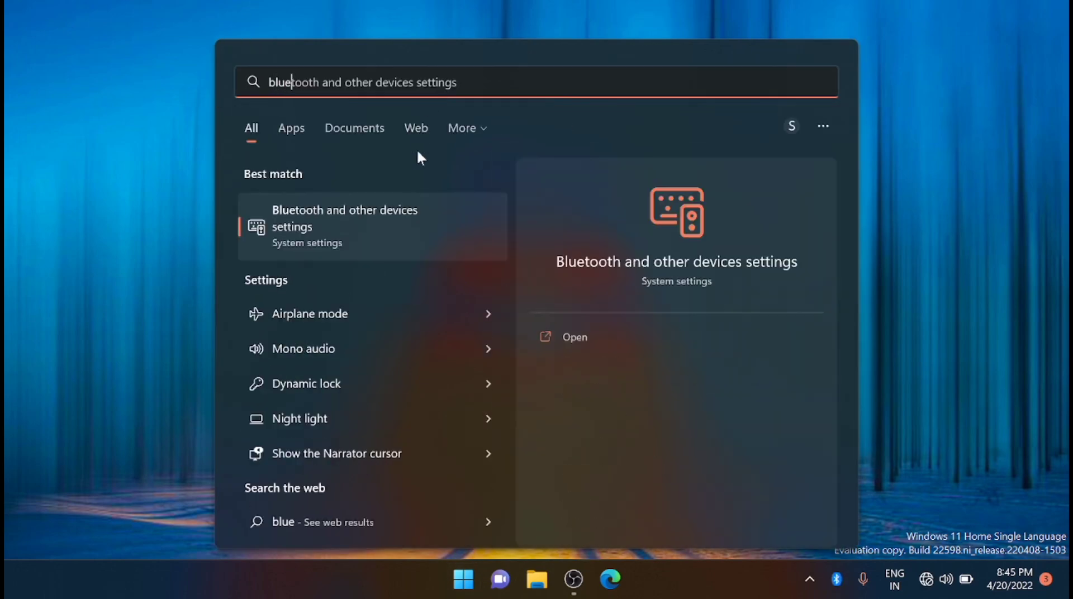
On the Bluetooth and other devices page, turn Bluetooth off and back on, then close Settings
left_click(414, 231)
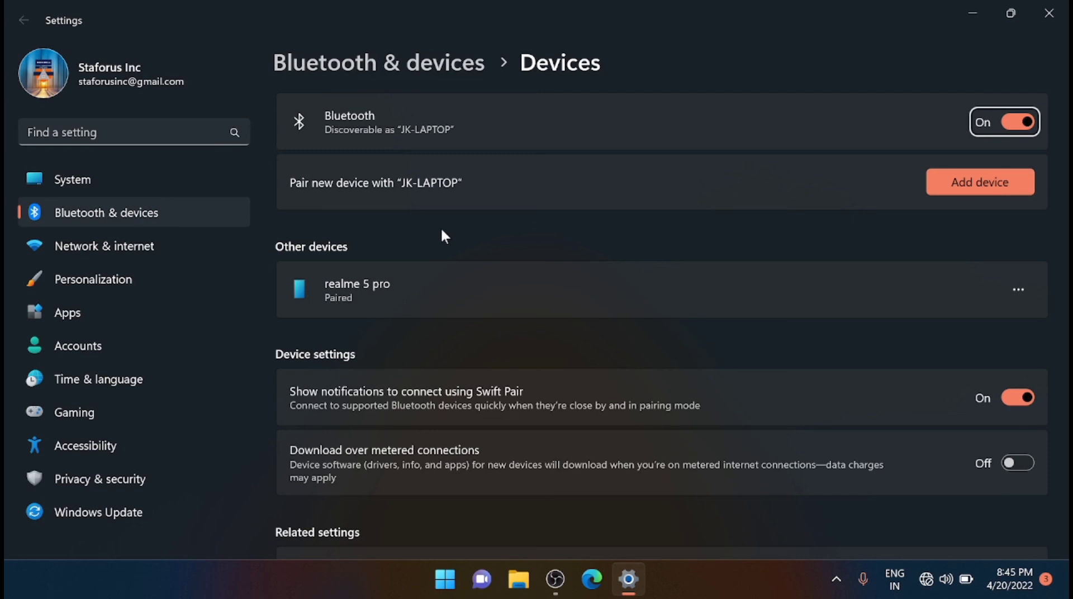
mouse_move(662, 252)
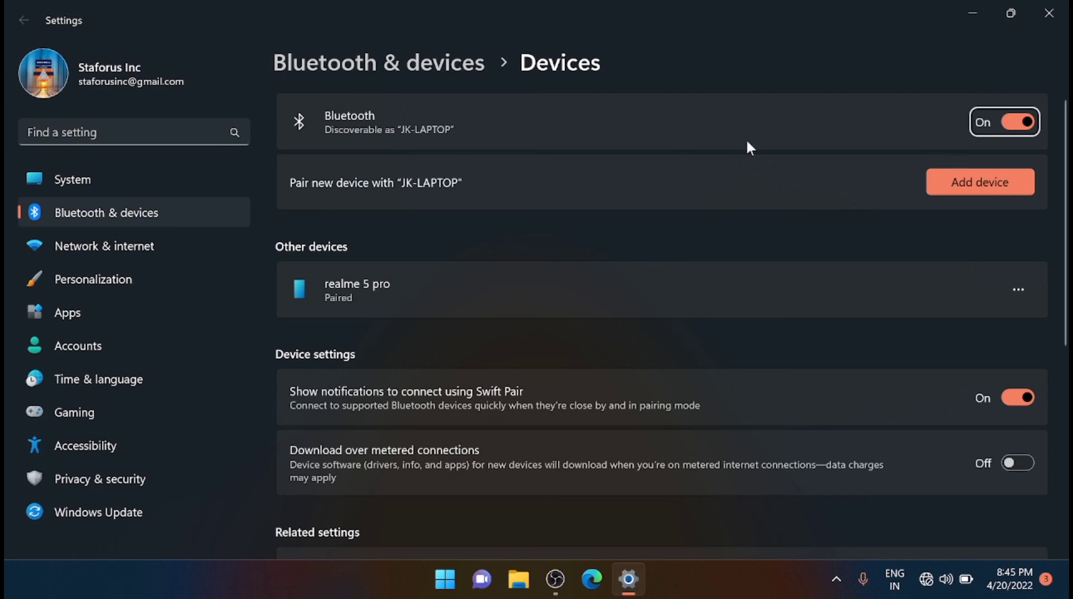
left_click(1015, 125)
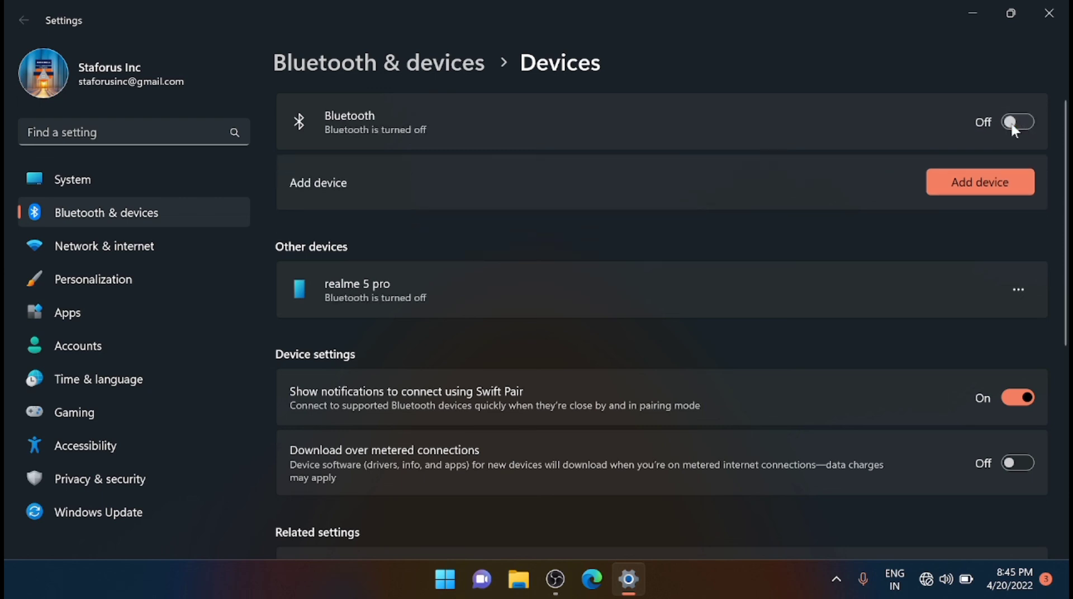
left_click(1014, 126)
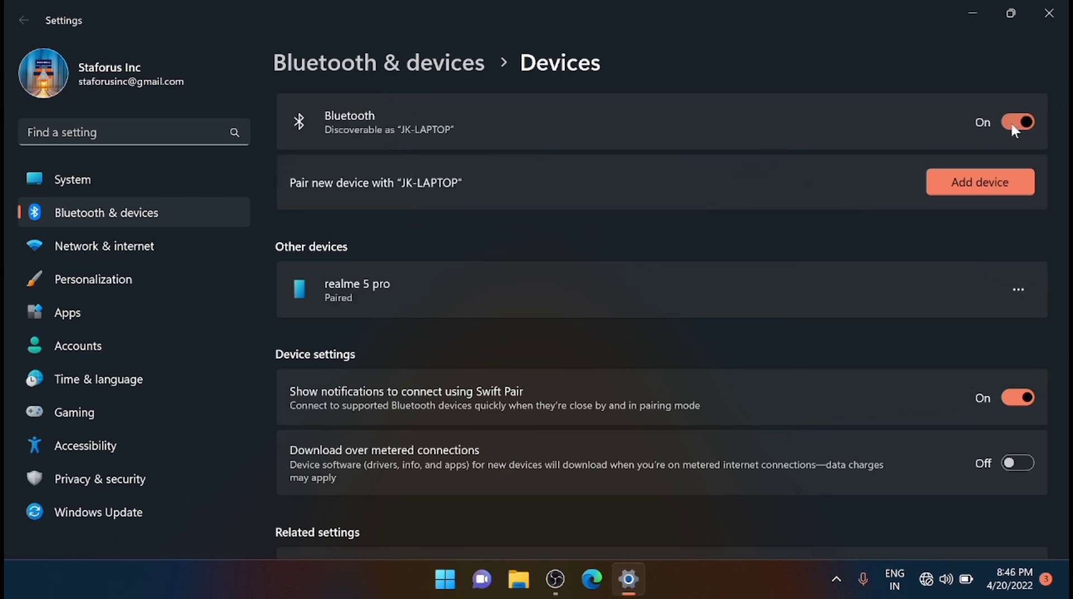
left_click(1049, 14)
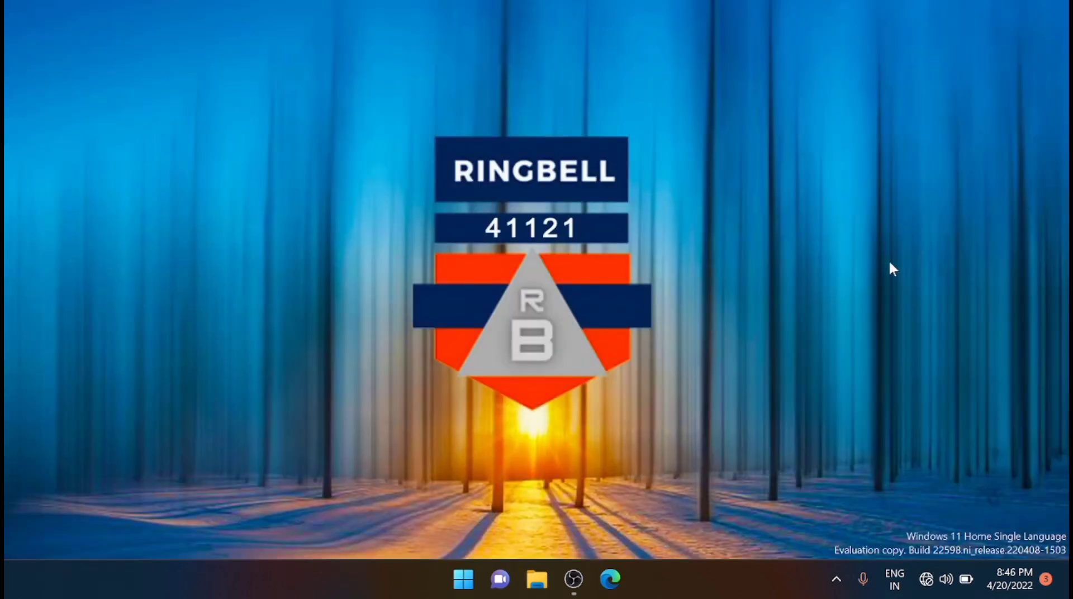